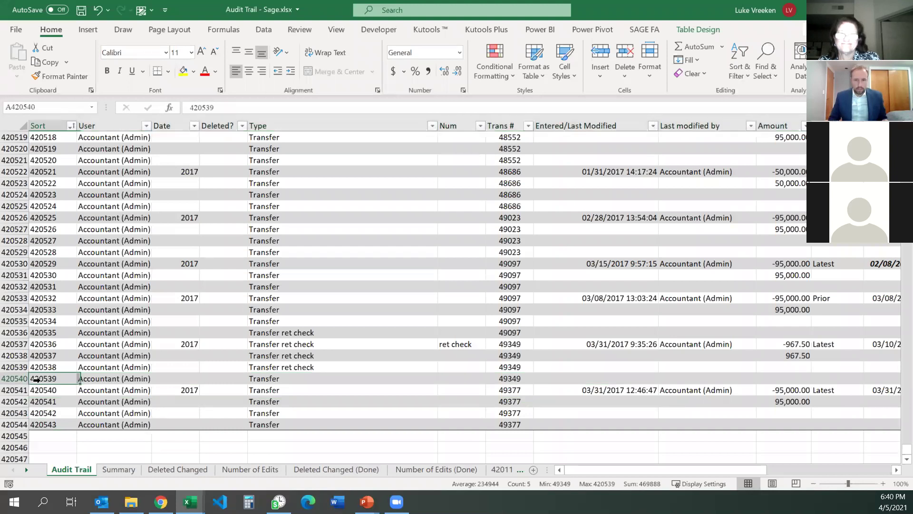
- Return to the first row of the audit trail table and look across its column headers as far as Date2
key("ctrl+Home")
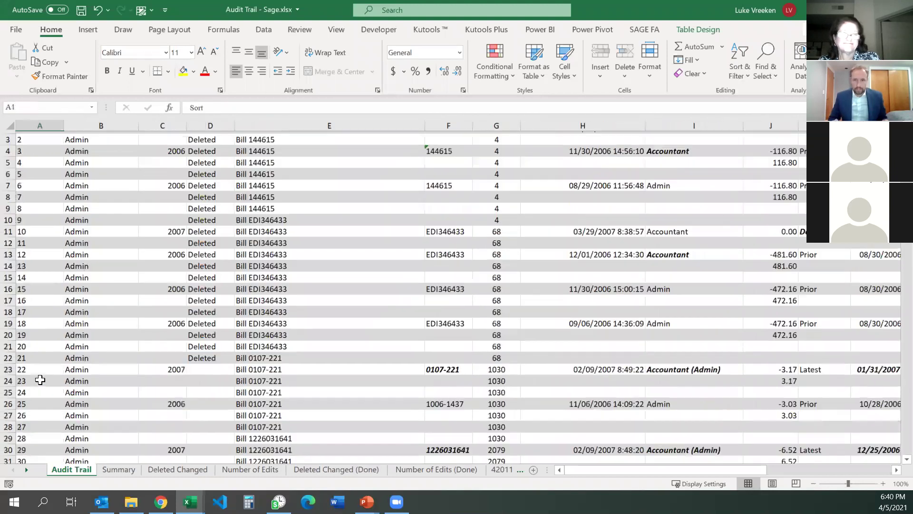
key("Right")
key("Right")
key("Right")
key("Right")
key("Right")
key("Right")
key("Right")
key("Right")
key("Right")
key("Right")
key("Right")
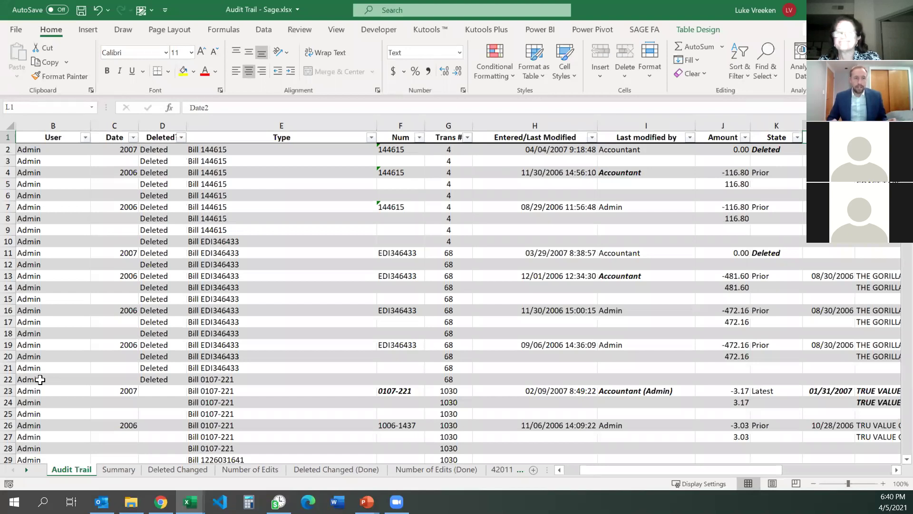
key("Down")
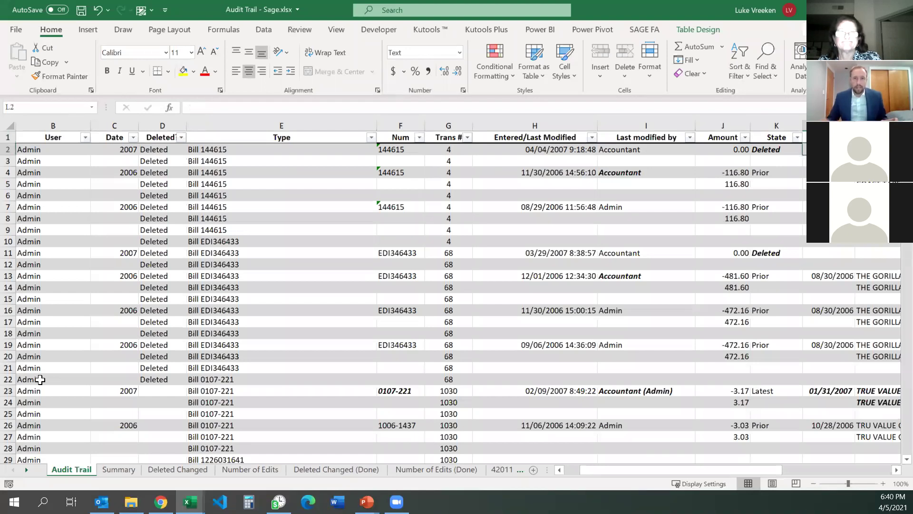
- Examine the first bill's audit entries across the table, from Date through the Debit, Credit and Period columns
left_click(536, 160)
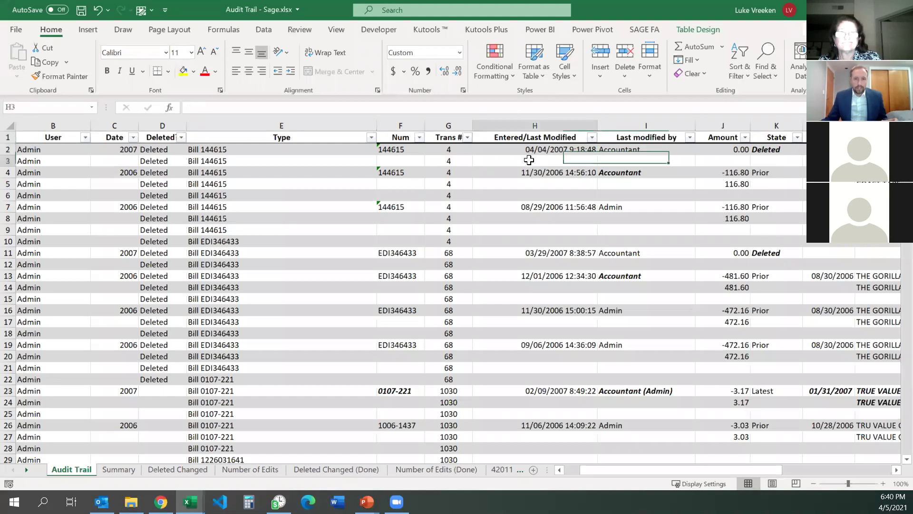
left_click(401, 160)
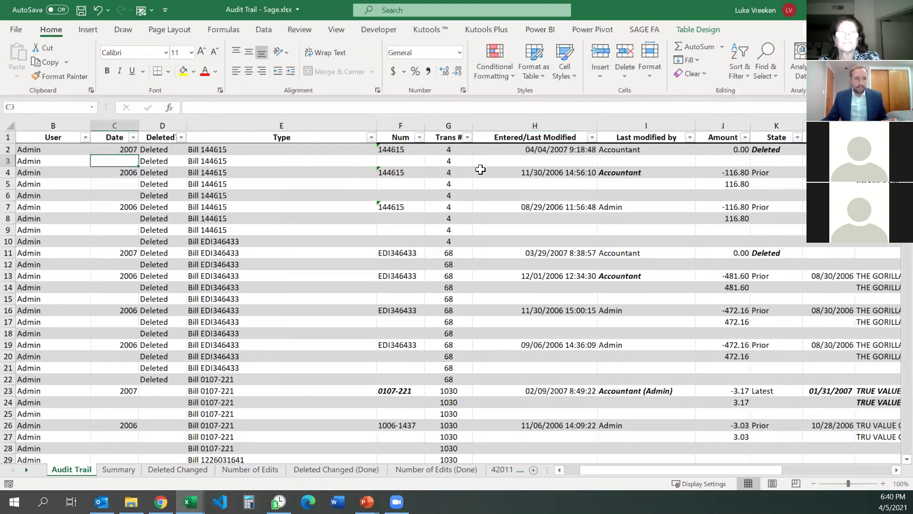
left_click(638, 196)
scroll(732, 200, "down", 1)
scroll(718, 202, "up", 1)
left_click(805, 195)
key("Right")
key("Right")
key("Right")
key("Right")
key("Right")
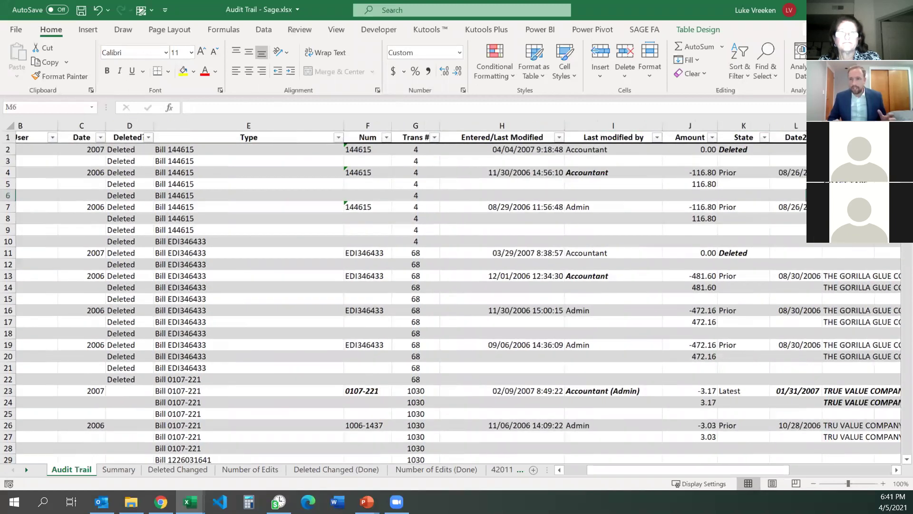
key("Right")
key("Right")
key("Right")
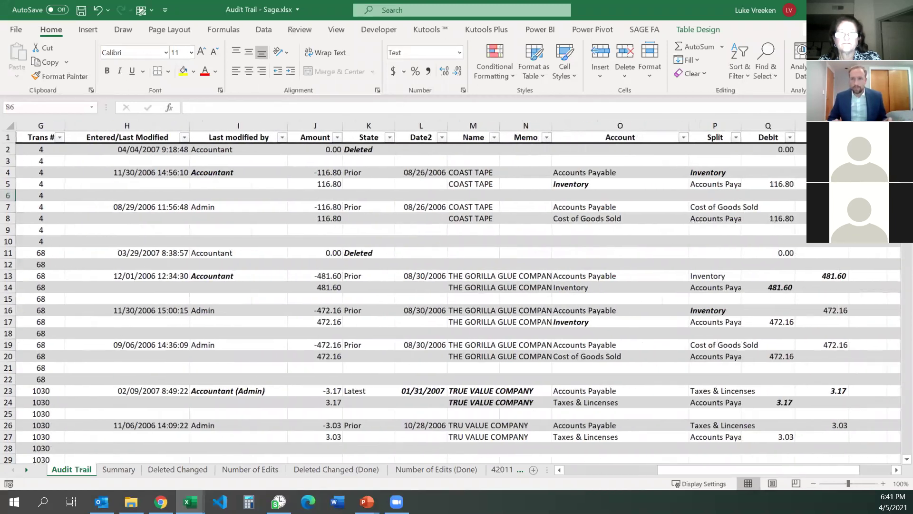
key("Left")
key("Left")
key("Left")
key("Left")
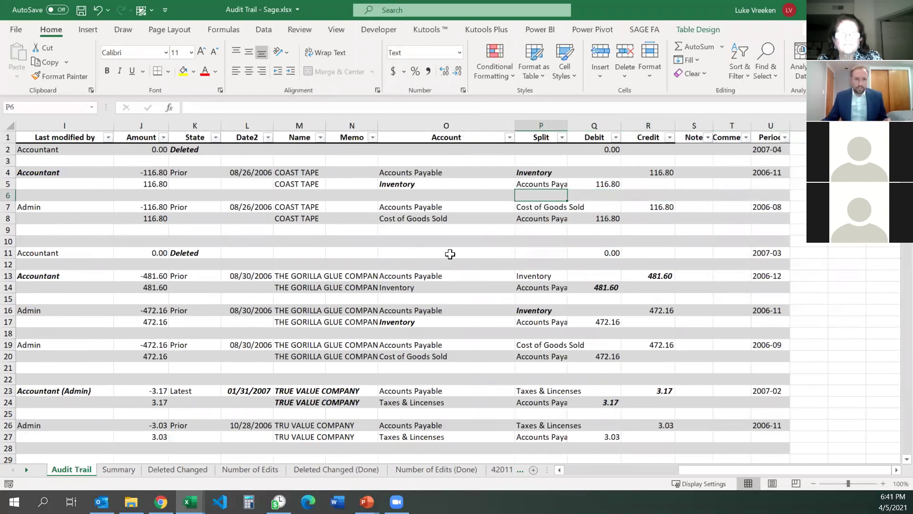
- Examine the modification dates, states and amounts of the successive Remington Arms bill versions further down the audit trail
scroll(450, 253, "down", 4)
scroll(450, 254, "down", 4)
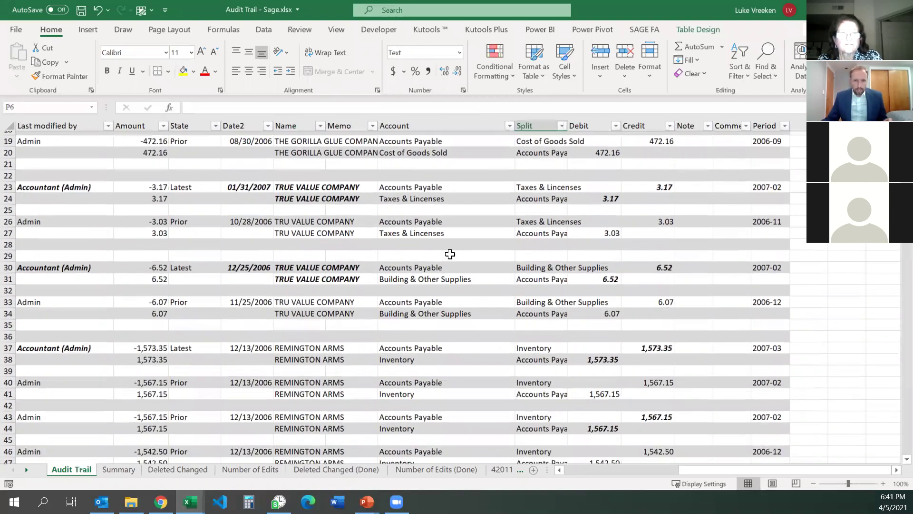
left_click(314, 286)
key("Left")
key("Left")
key("Left")
key("Left")
key("Left")
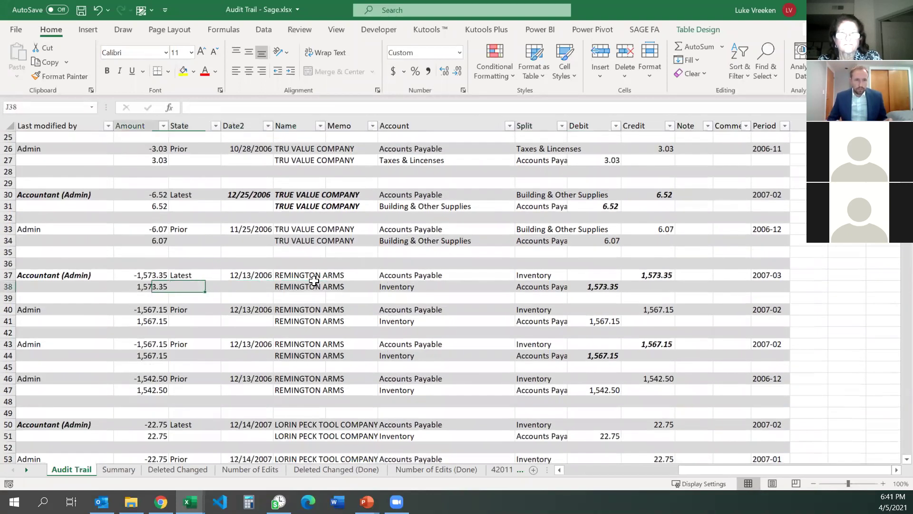
scroll(474, 268, "down", 2)
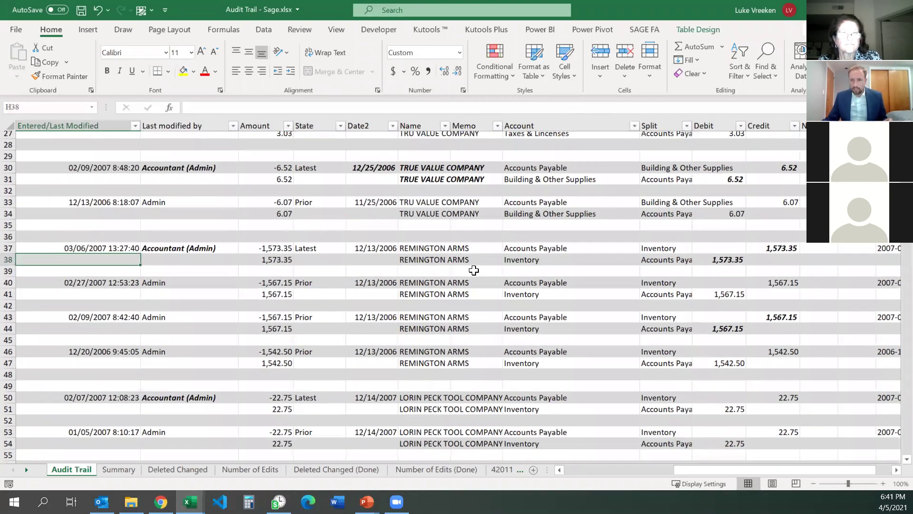
scroll(474, 271, "down", 2)
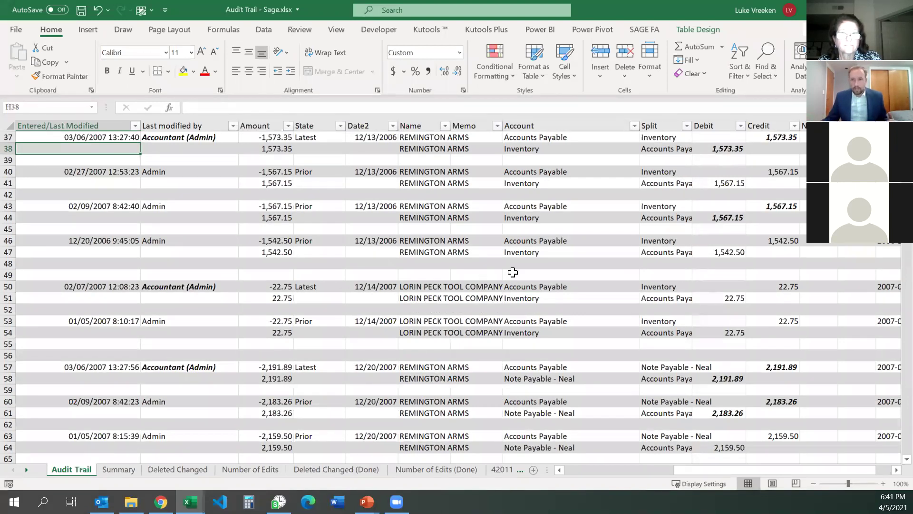
scroll(649, 243, "down", 2)
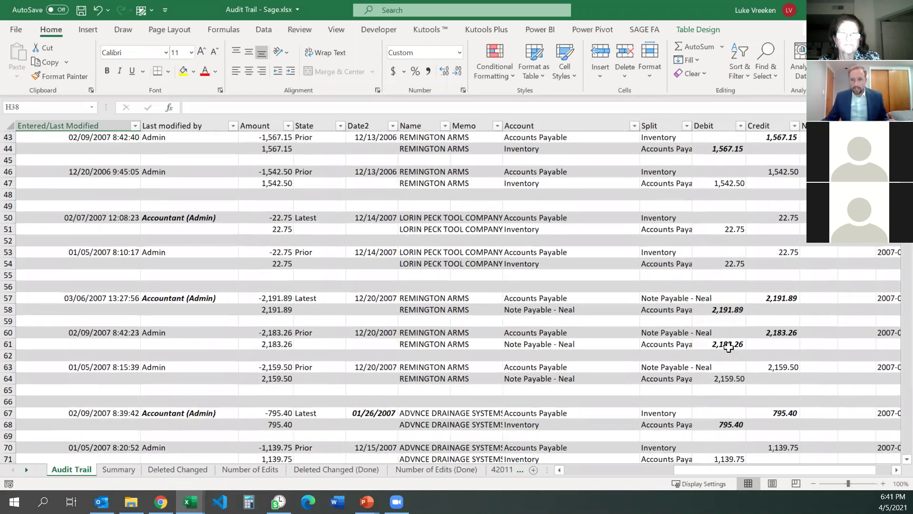
- Compare the Credit and Debit amounts in the Remington Arms entries at rows 57–61, and skim the changed entries below
left_click_drag(767, 300, 768, 310)
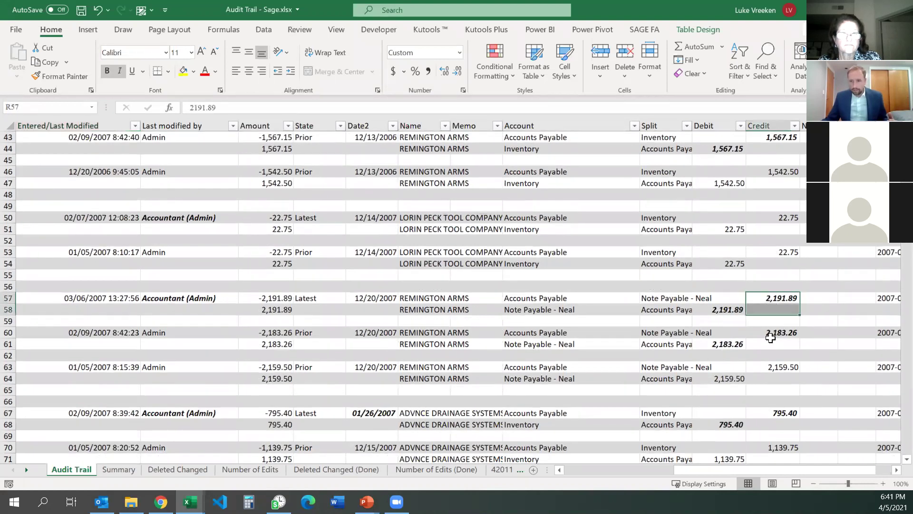
left_click(770, 335)
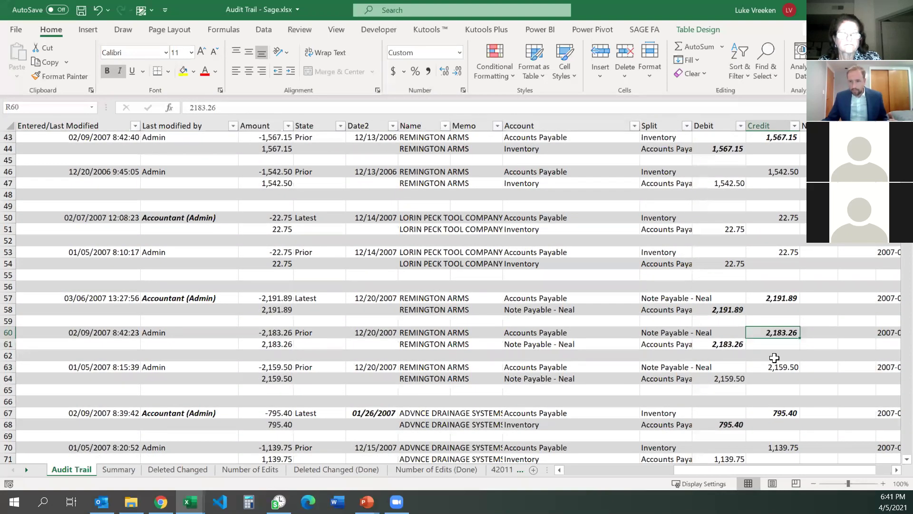
left_click(740, 308)
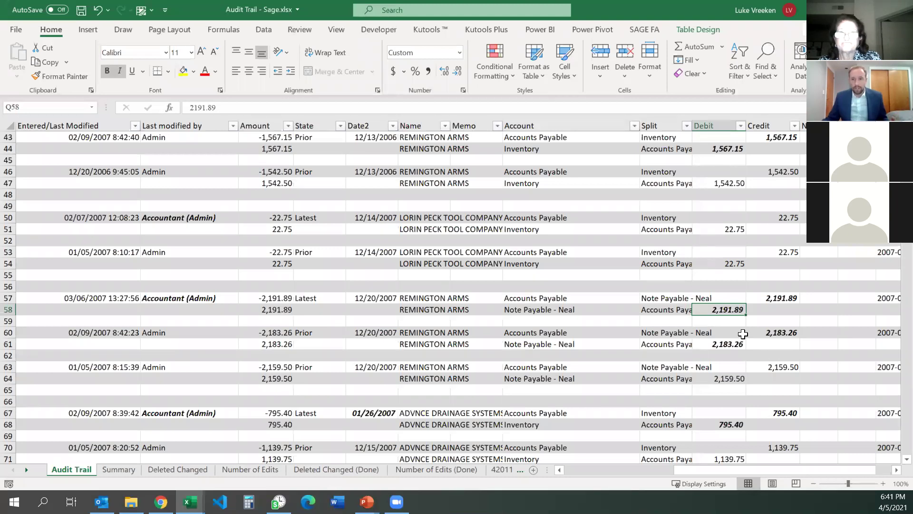
scroll(743, 334, "down", 7)
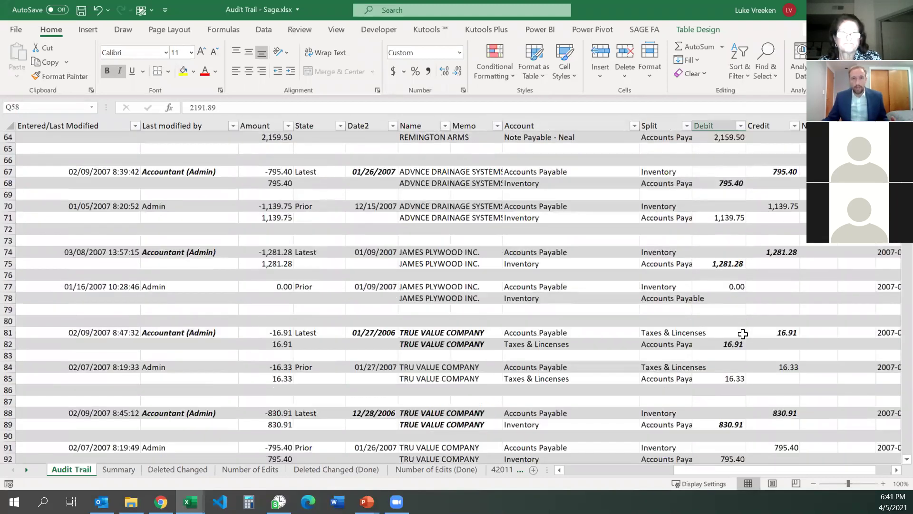
scroll(743, 334, "down", 13)
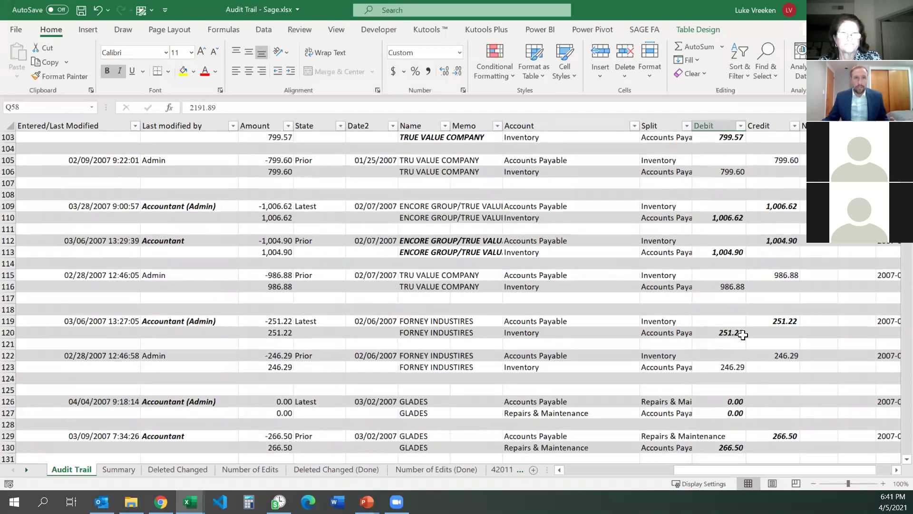
scroll(756, 323, "up", 20)
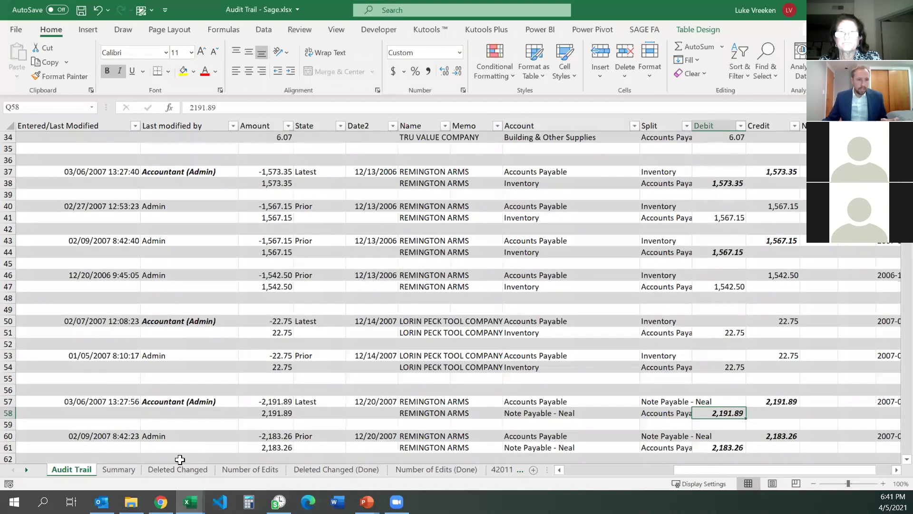
- On the Deleted Changed sheet, add the Date field to the rows of the empty PivotTable
left_click(176, 467)
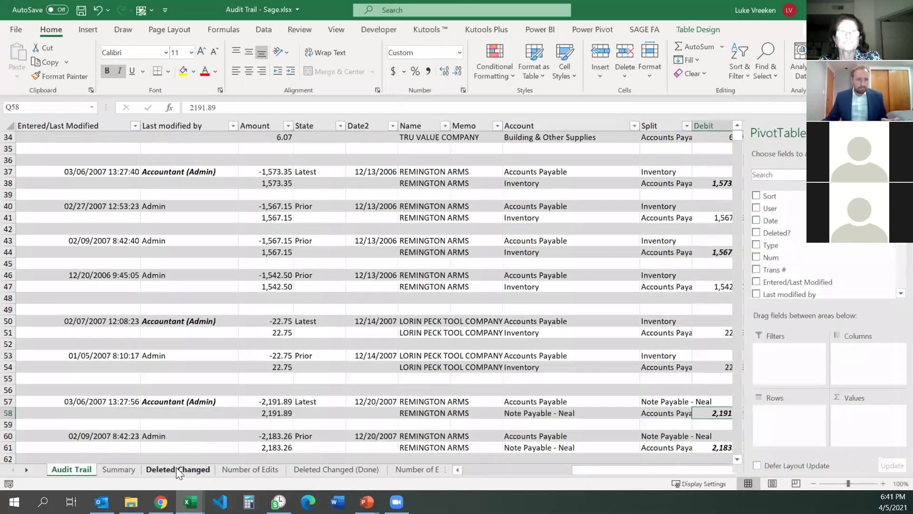
left_click(454, 307)
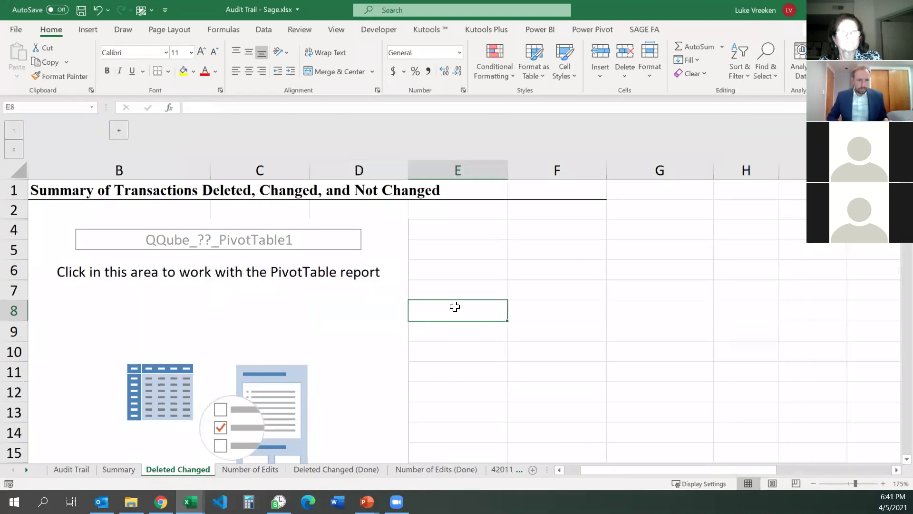
left_click(302, 297)
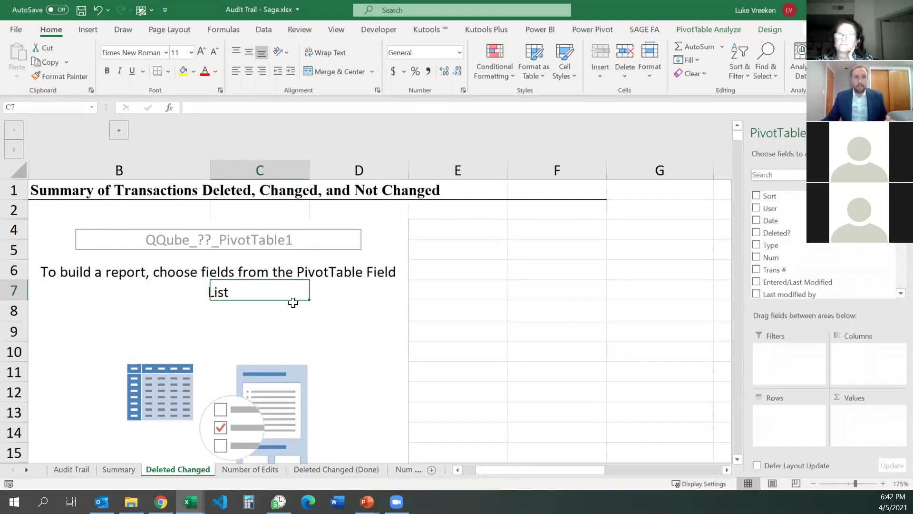
left_click(470, 278)
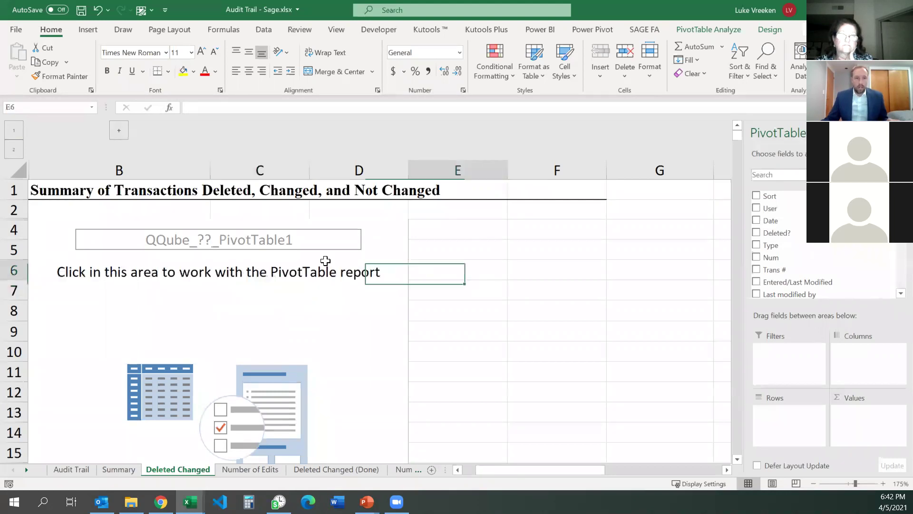
scroll(824, 246, "down", 2)
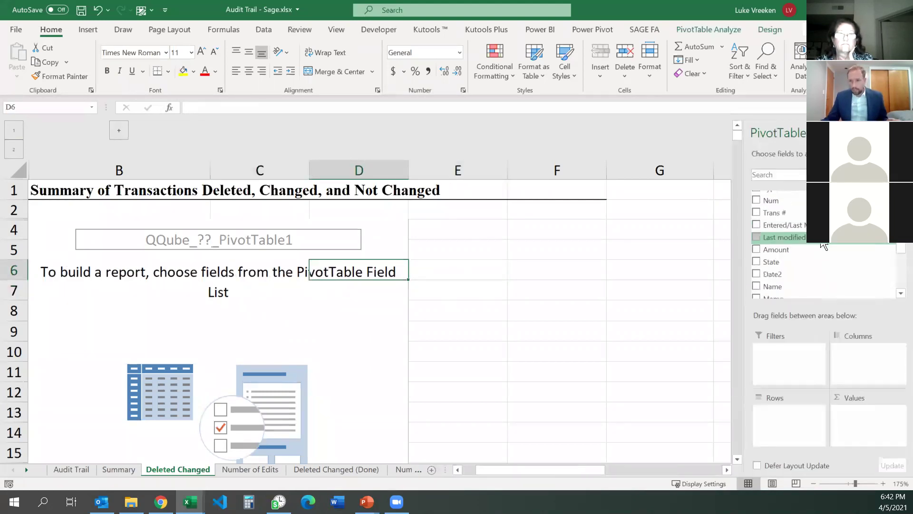
scroll(824, 246, "up", 2)
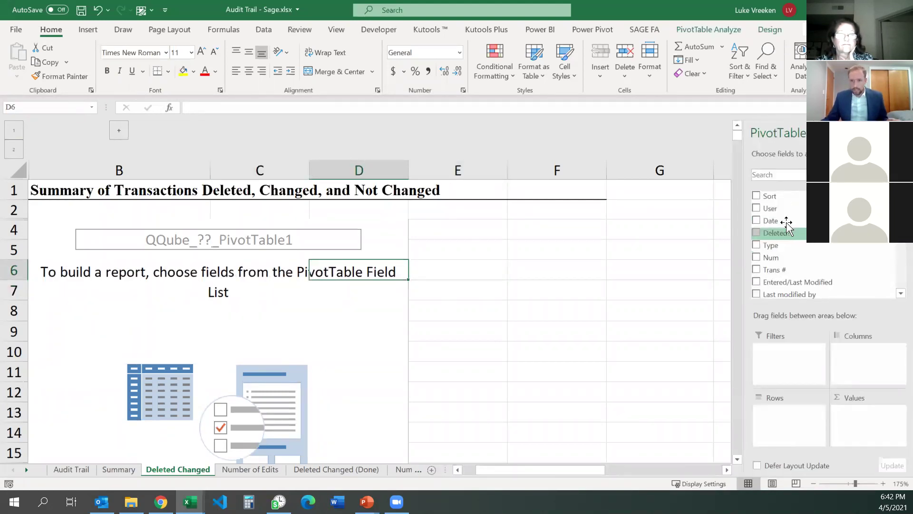
left_click_drag(774, 221, 790, 417)
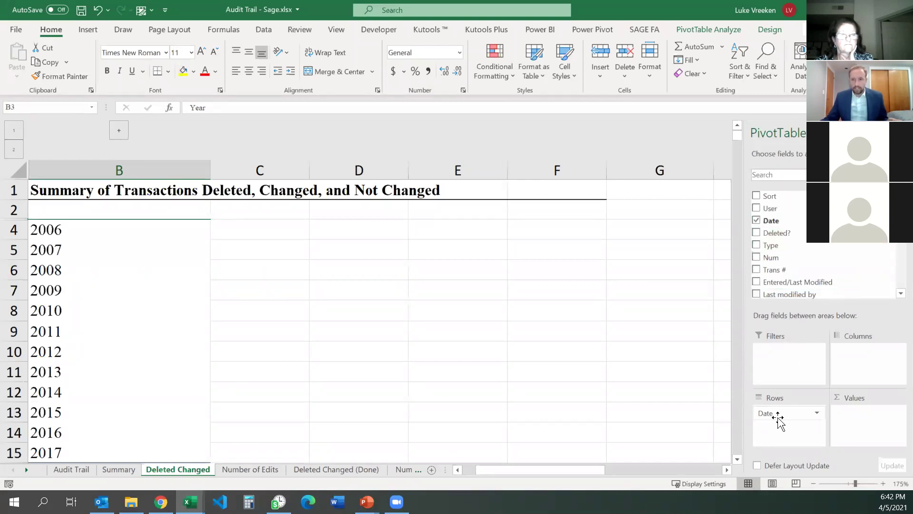
- Look through the PivotTable's year rows from the first year down to the Total row
left_click(158, 279)
left_click_drag(134, 231, 135, 252)
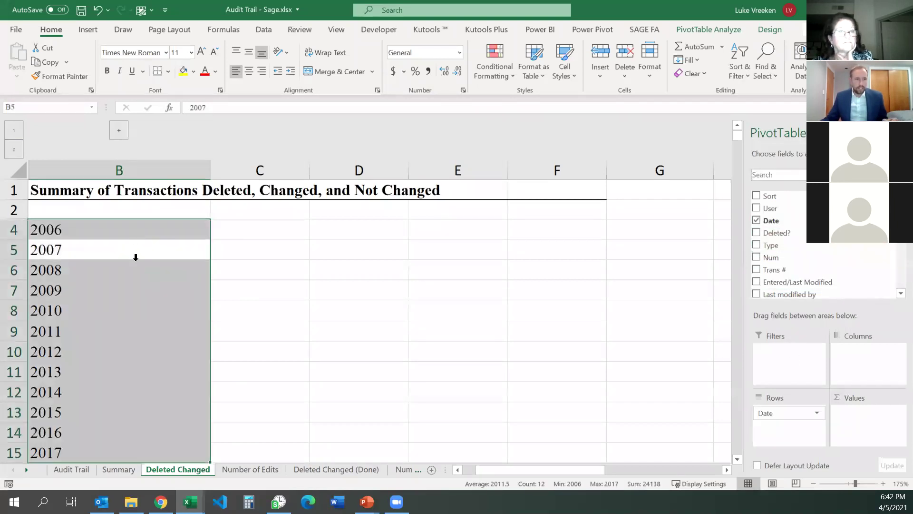
scroll(113, 298, "down", 2)
scroll(112, 298, "up", 2)
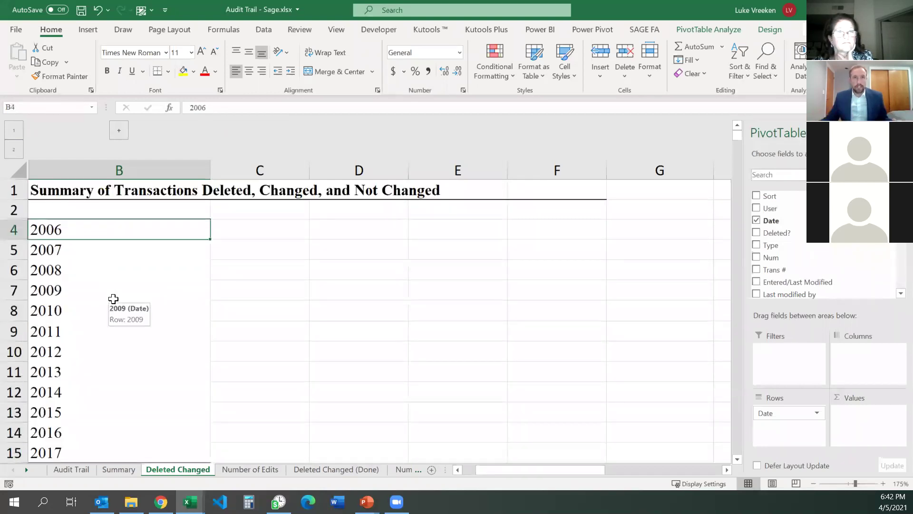
scroll(122, 338, "down", 1)
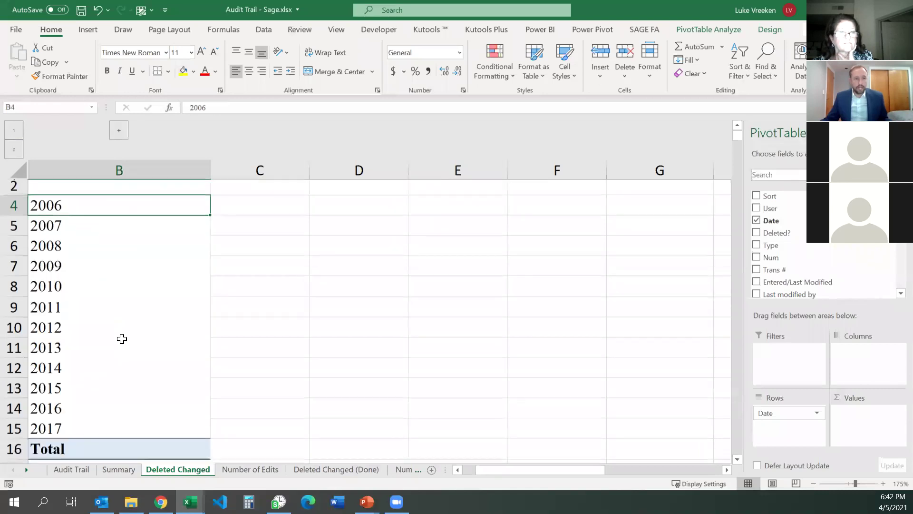
left_click(67, 413)
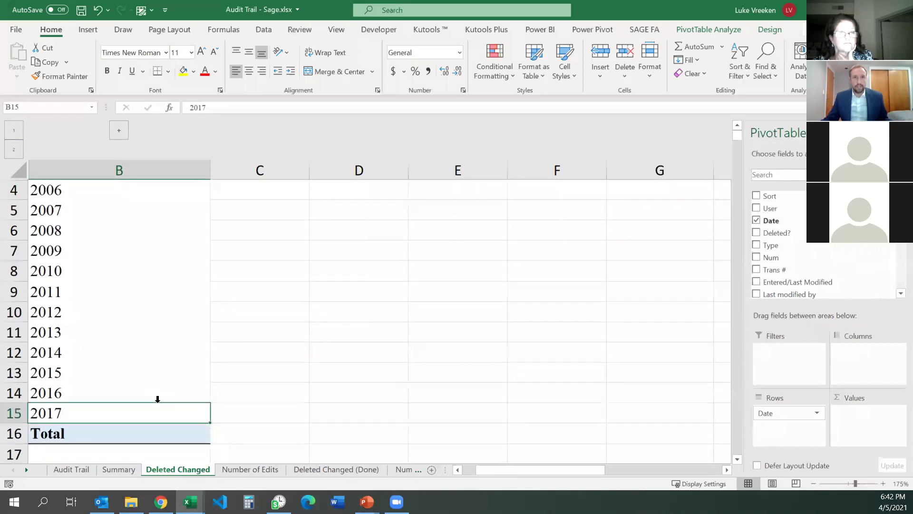
- Add the State field to the PivotTable's columns and select the header cells from Deleted to Total
scroll(158, 400, "up", 1)
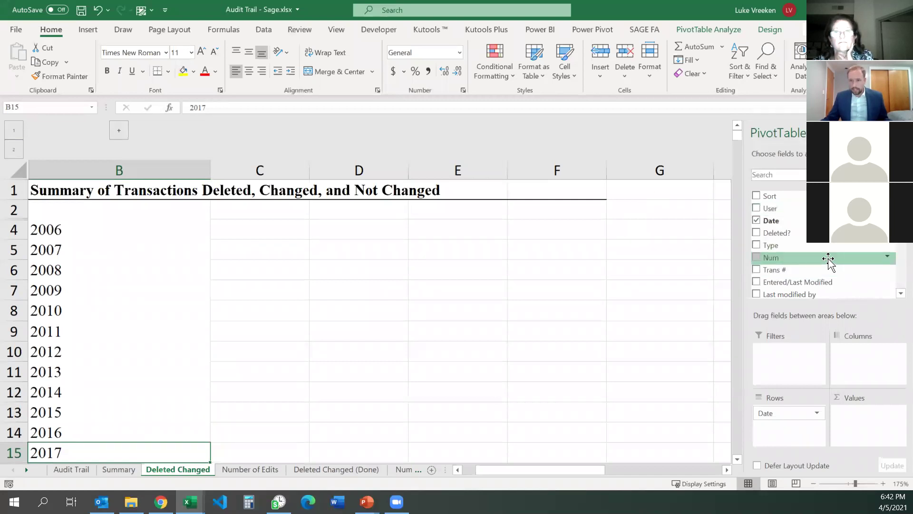
scroll(827, 266, "down", 1)
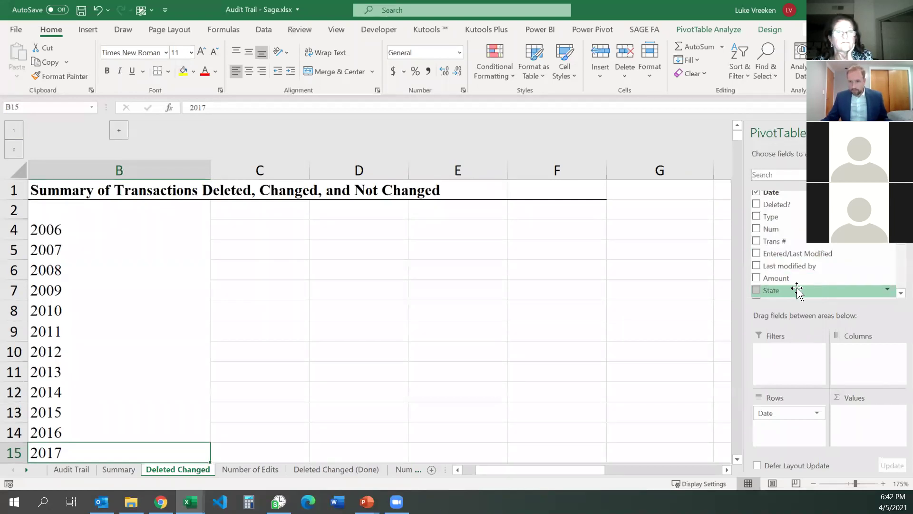
left_click_drag(774, 292, 871, 364)
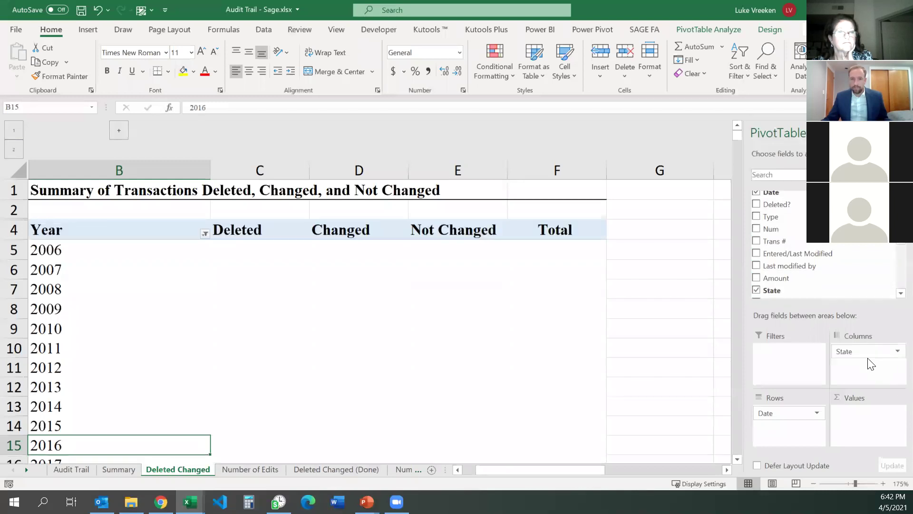
left_click(285, 266)
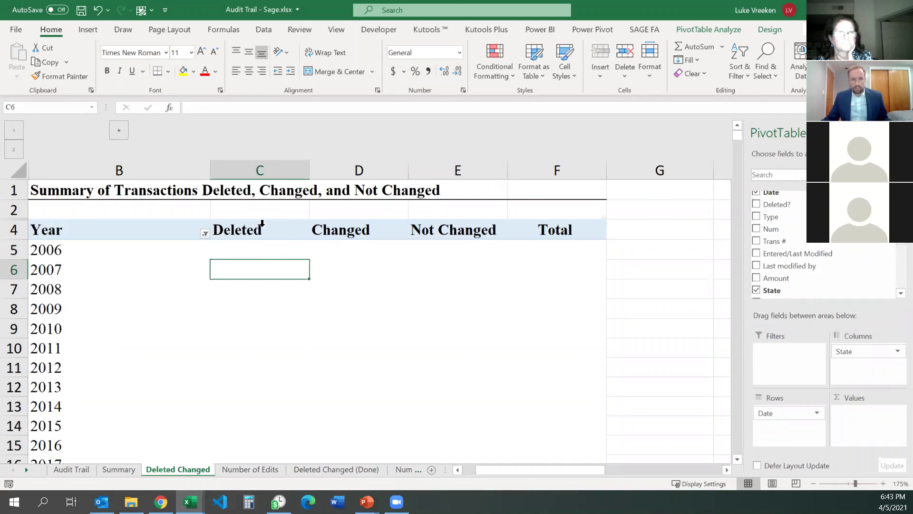
left_click_drag(248, 230, 533, 237)
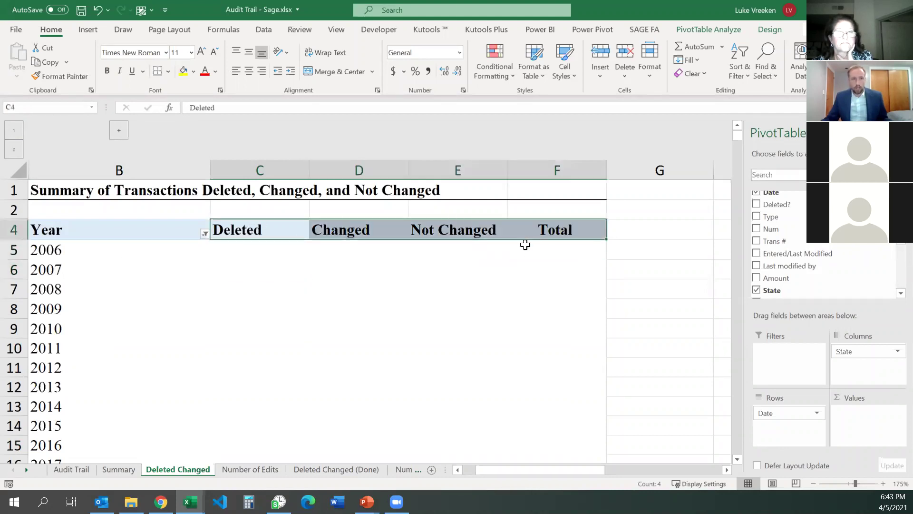
- Add the Trans # field to the PivotTable's values for the year and state breakdown
left_click(265, 228)
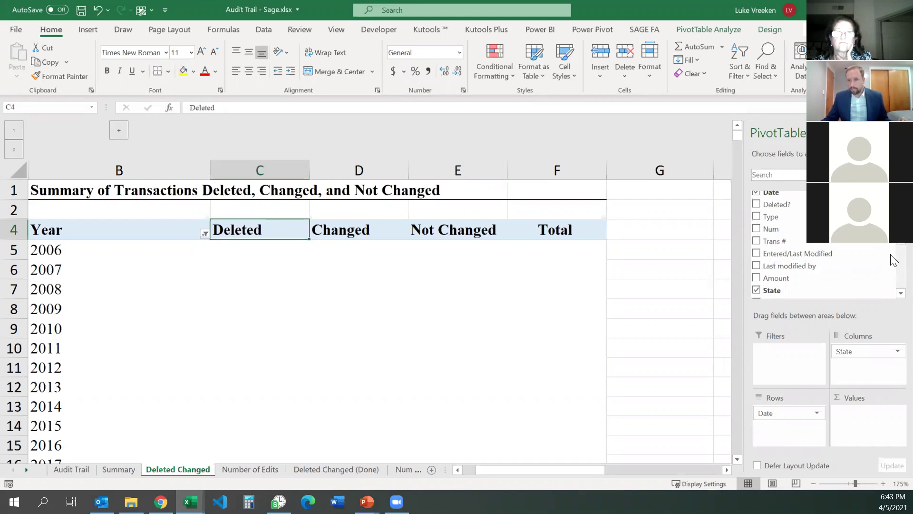
left_click_drag(777, 241, 866, 421)
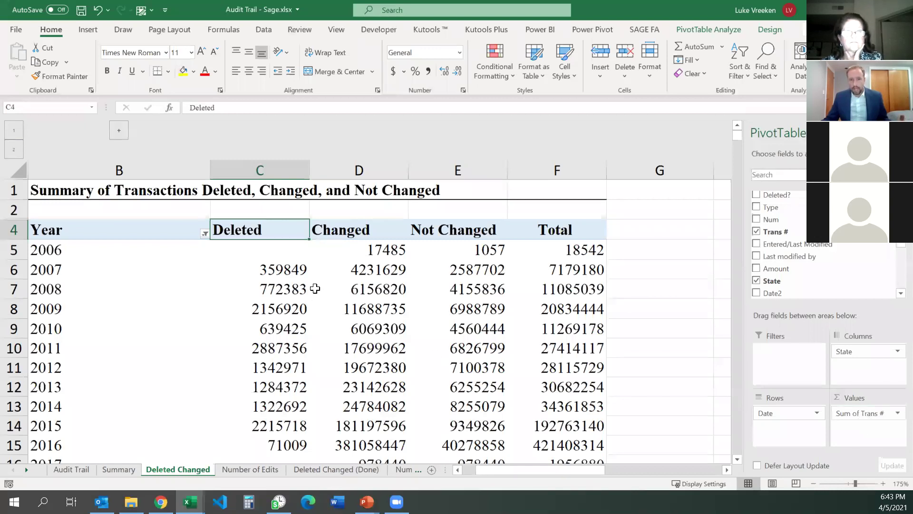
mouse_move(382, 289)
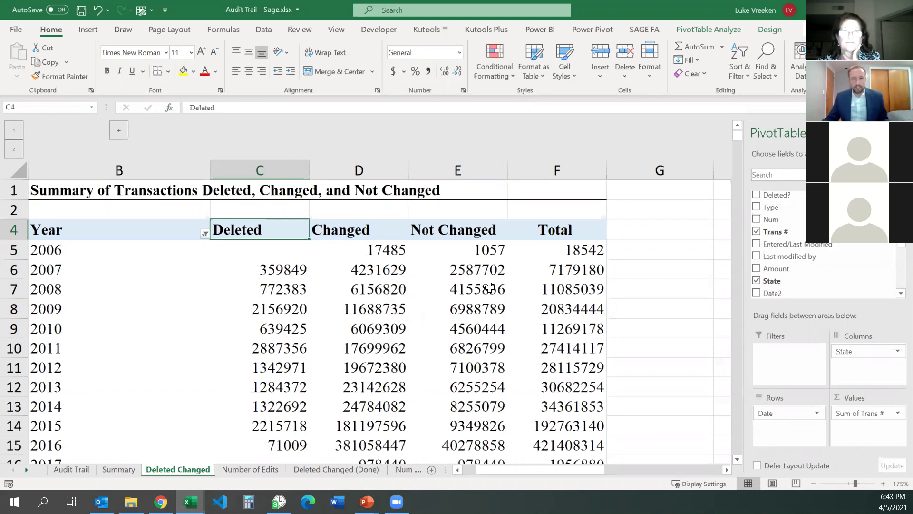
- Change the Trans # value field's calculation from a sum to Count
left_click(862, 412)
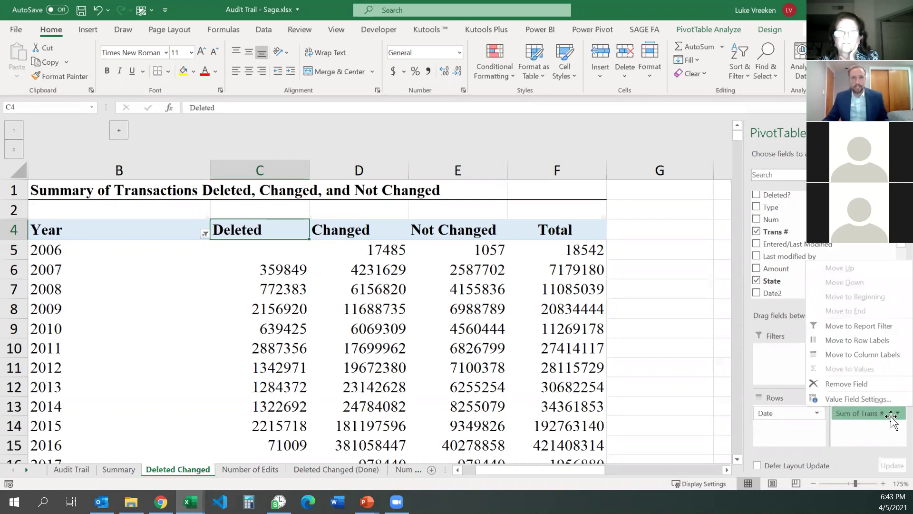
left_click(884, 427)
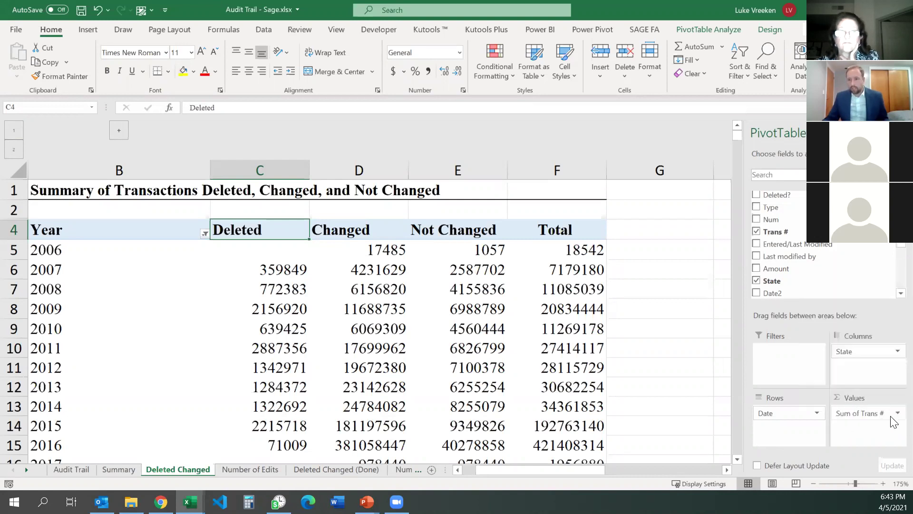
left_click(891, 414)
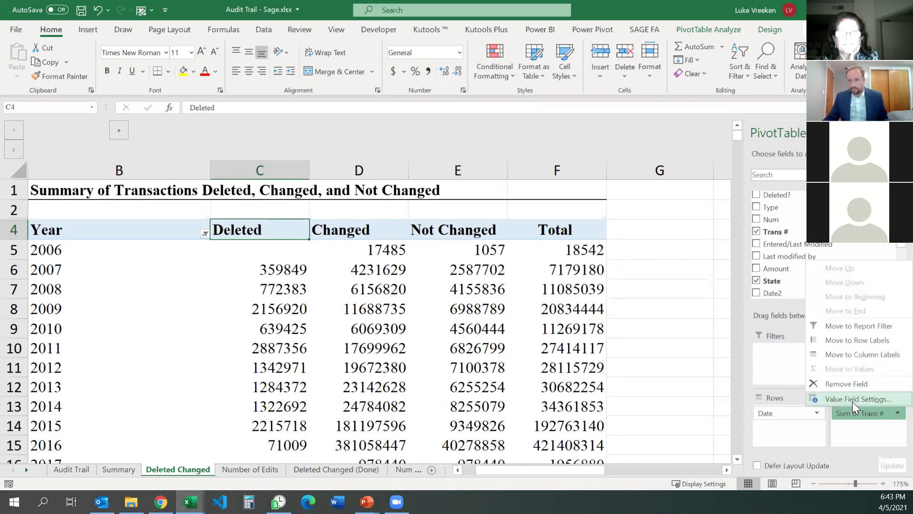
left_click(852, 401)
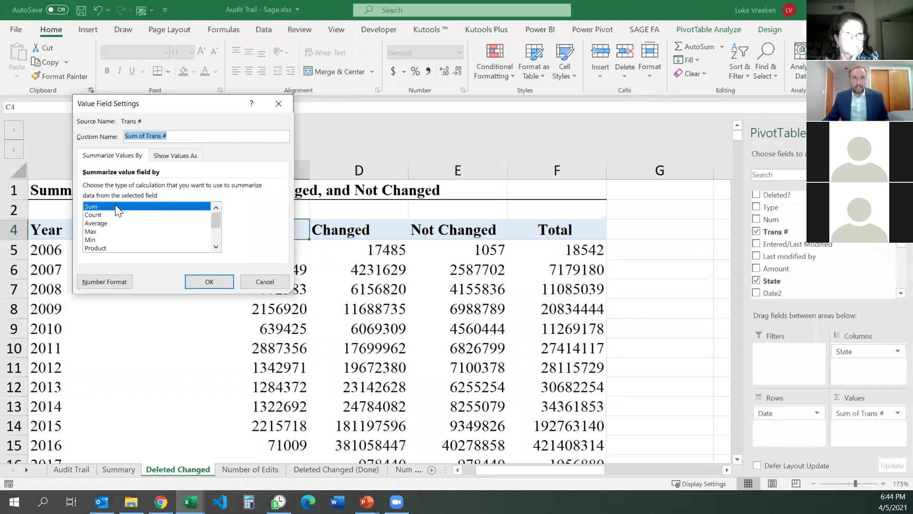
left_click(94, 217)
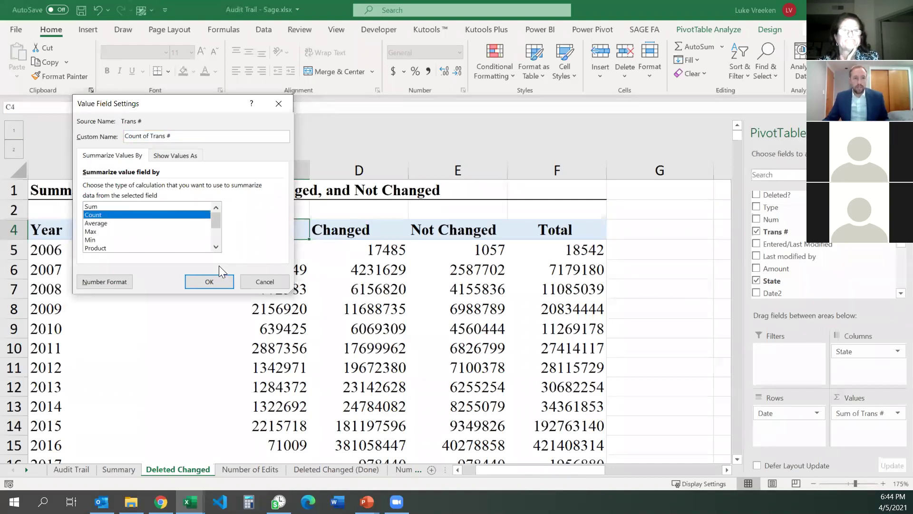
left_click(209, 281)
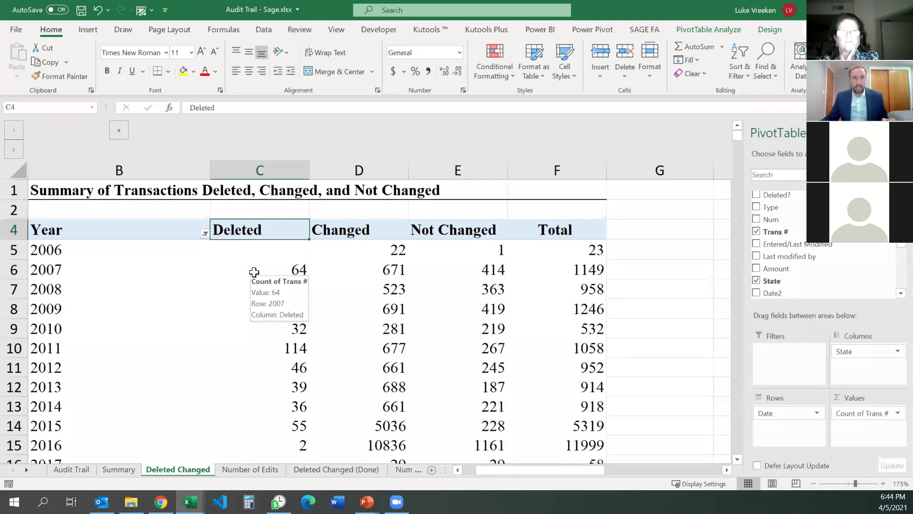
- Review the counts down to the Total row and highlight the 2015 and 2016 Changed cells in yellow
scroll(474, 286, "down", 1)
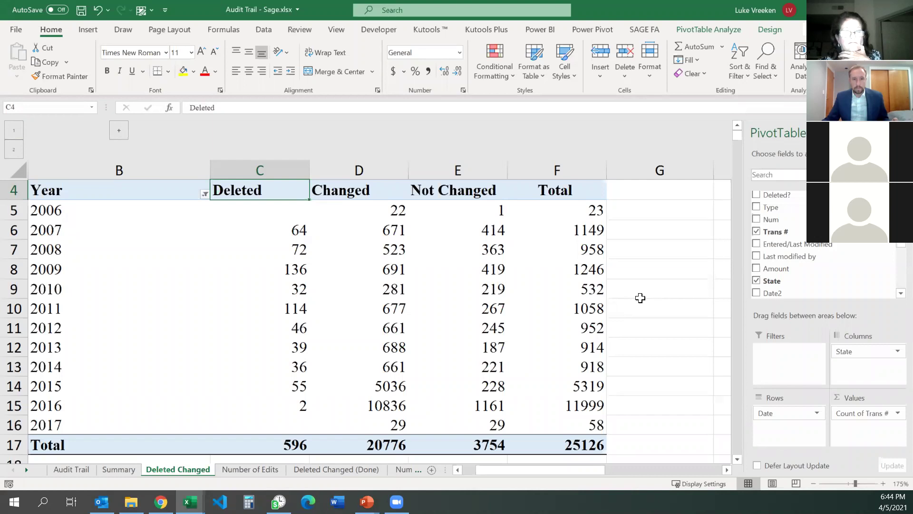
scroll(640, 298, "up", 1)
scroll(639, 300, "down", 1)
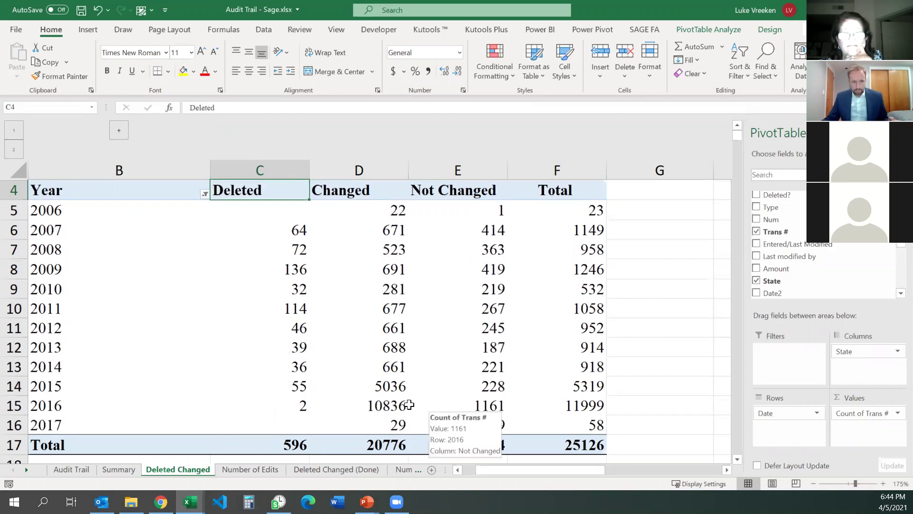
left_click_drag(395, 390, 397, 405)
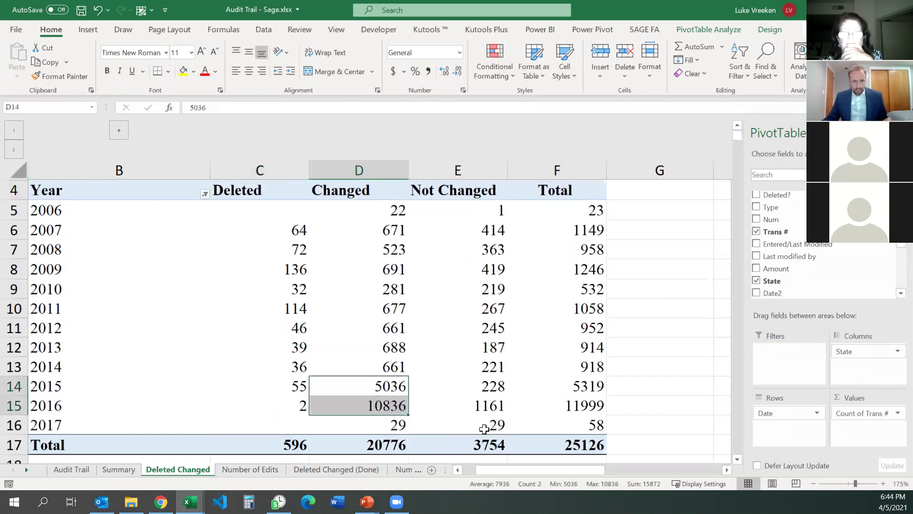
left_click(184, 71)
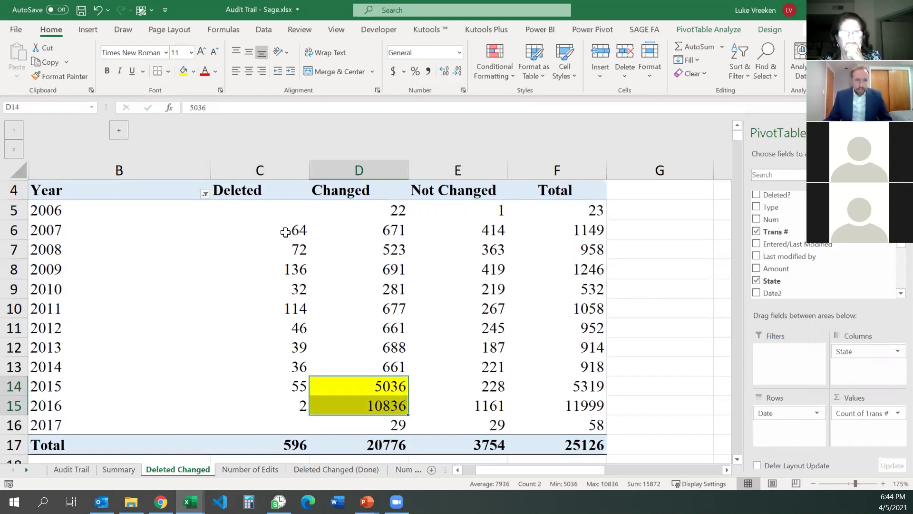
- Compare the Deleted and Not Changed counts with the Changed counts for 2014, 2015 and 2016
left_click(298, 271)
key("Down")
key("Down")
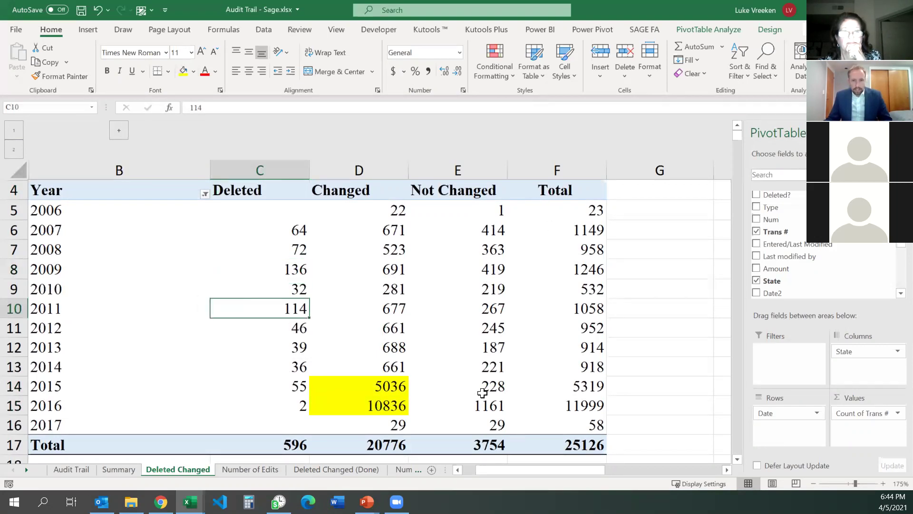
left_click(495, 403)
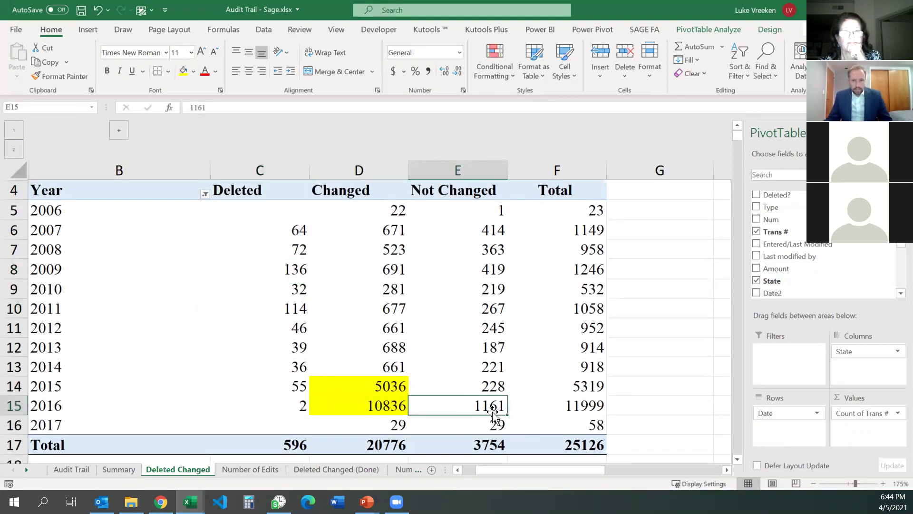
mouse_move(495, 408)
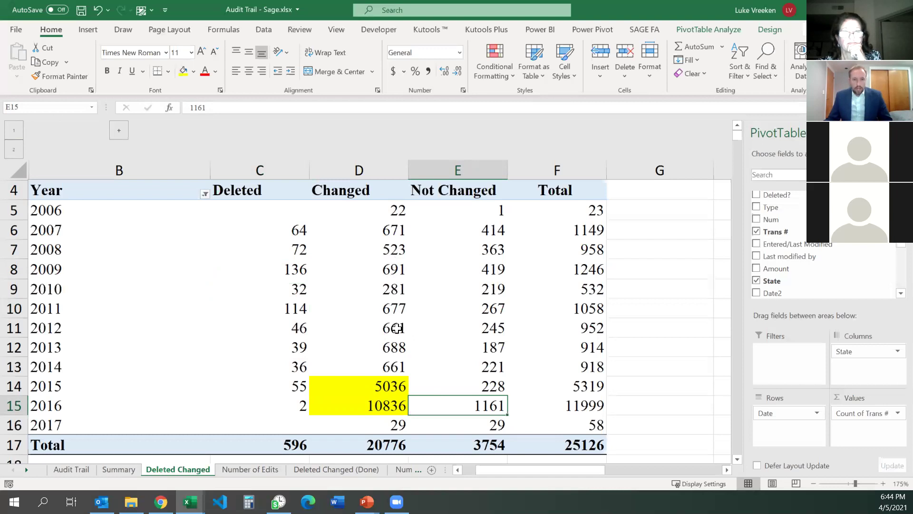
left_click(399, 364)
mouse_move(421, 406)
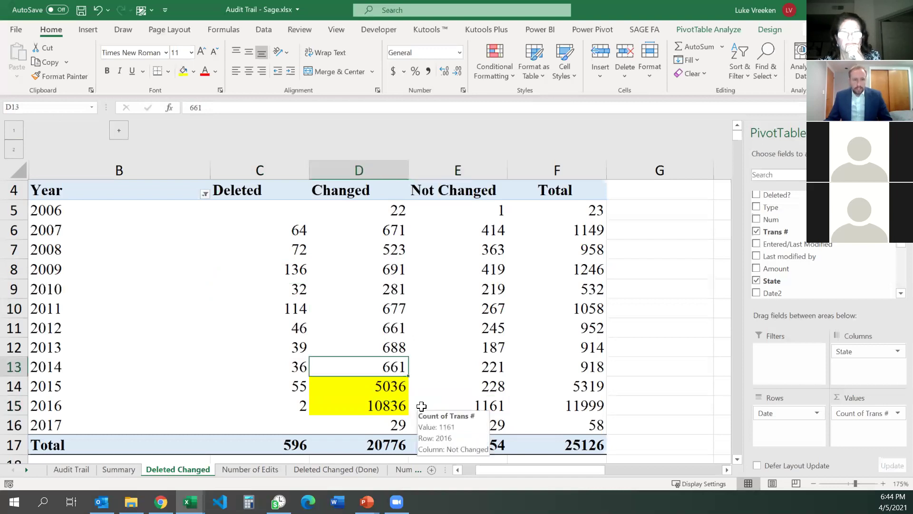
left_click(388, 388)
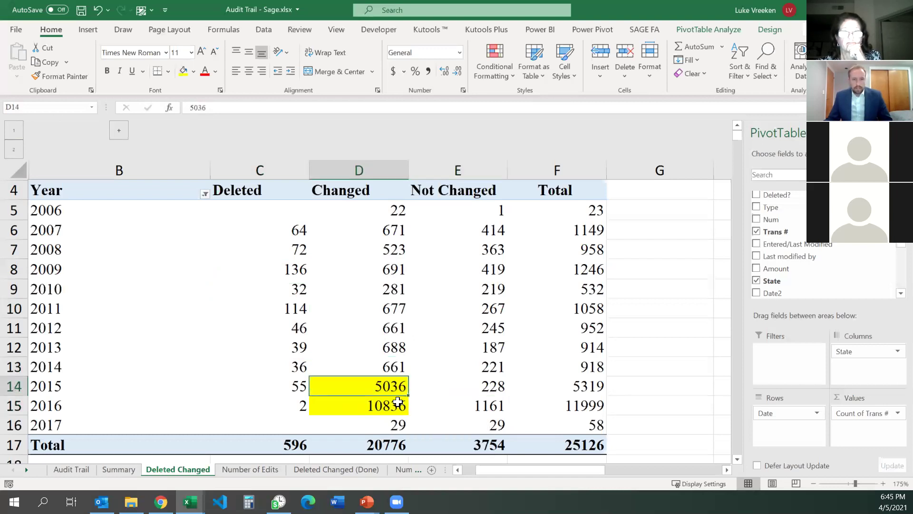
left_click(374, 409)
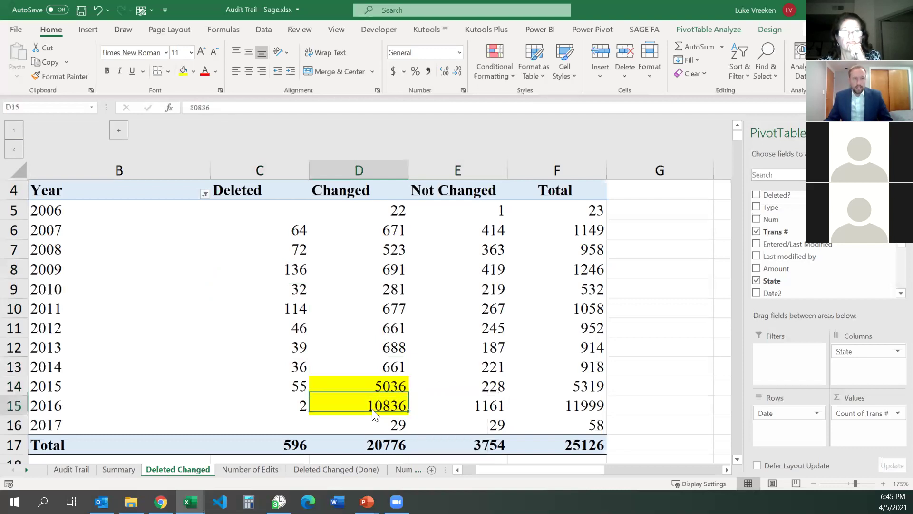
mouse_move(376, 419)
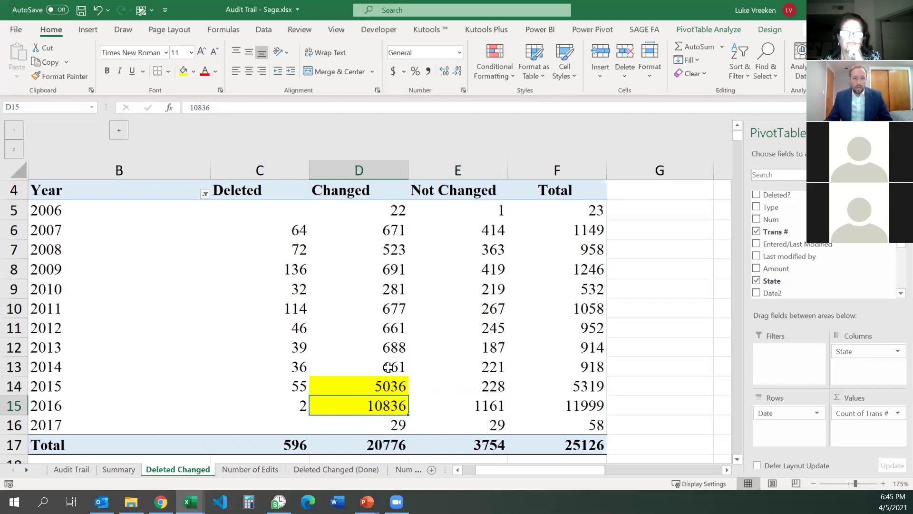
mouse_move(399, 401)
mouse_move(491, 399)
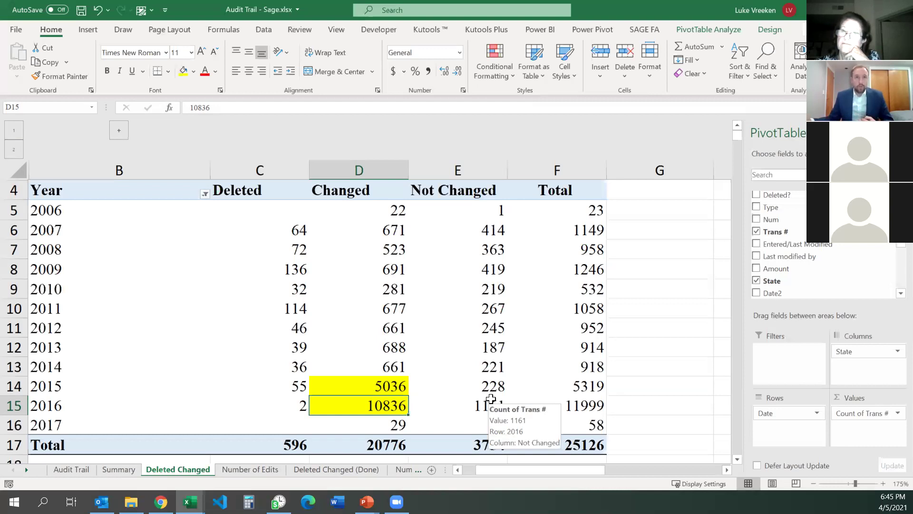
- On the Audit Trail sheet, inspect the years offered in the Date2 filter without applying a filter
left_click(72, 470)
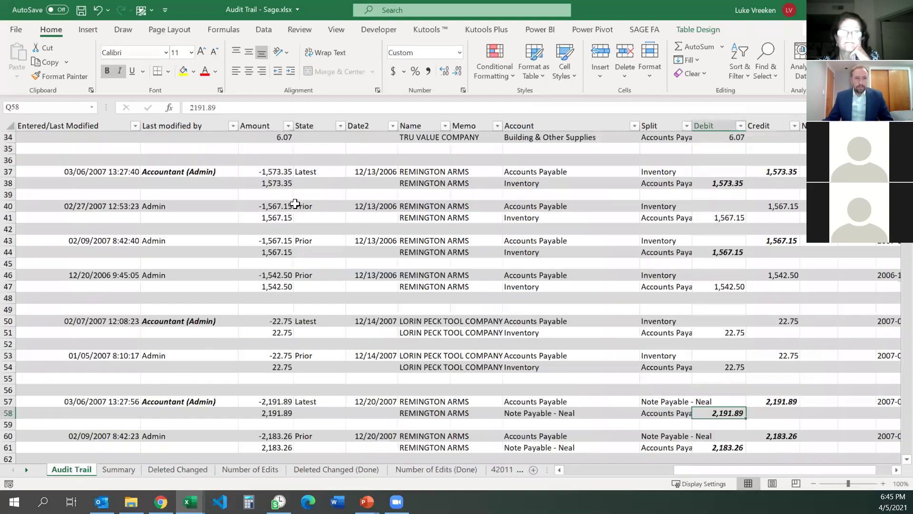
left_click(392, 126)
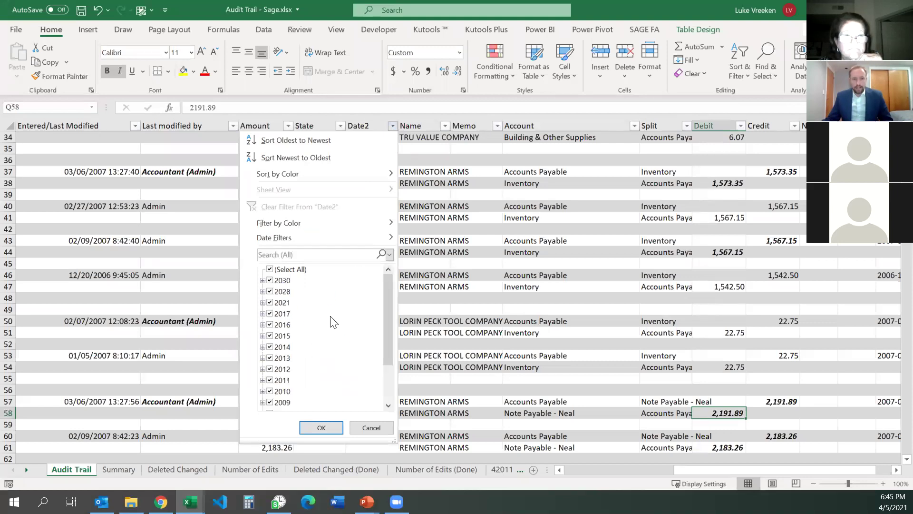
left_click(371, 427)
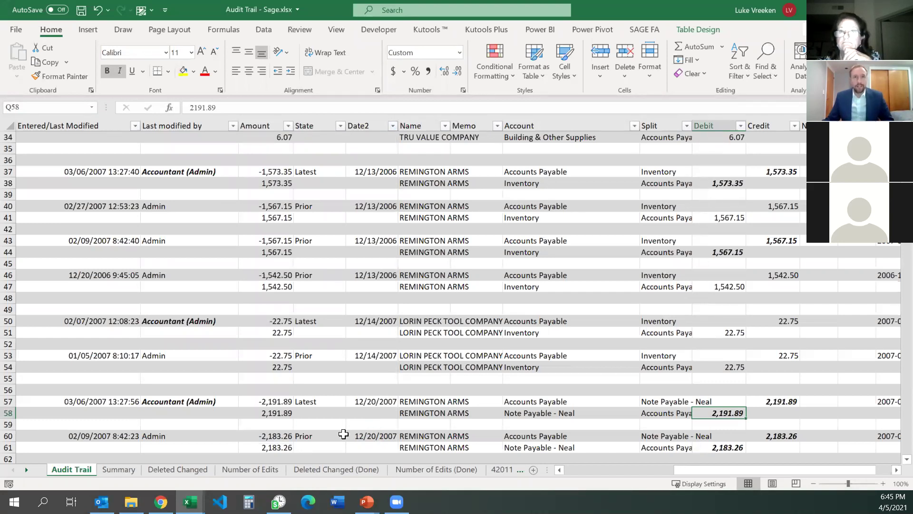
- Look at the Deleted Changed sheet and the empty PivotTable on Number of Edits, ending back on Deleted Changed
left_click(182, 473)
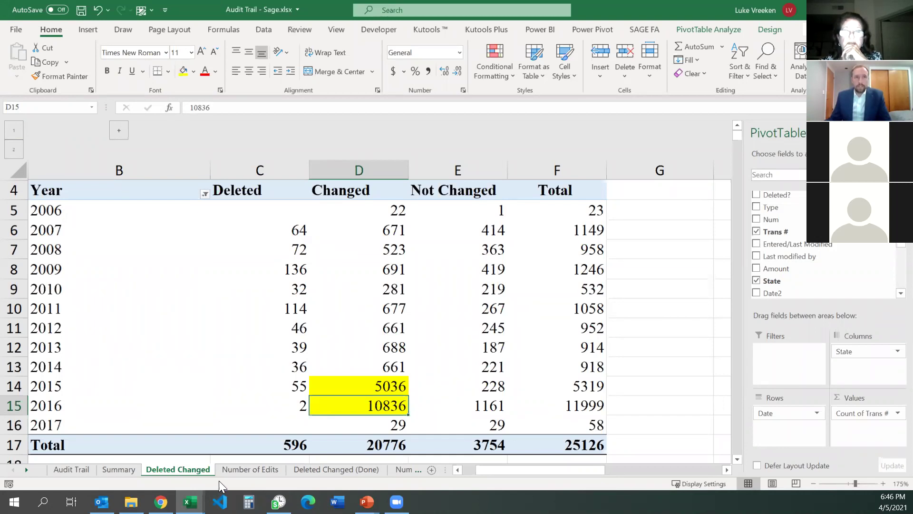
left_click(259, 469)
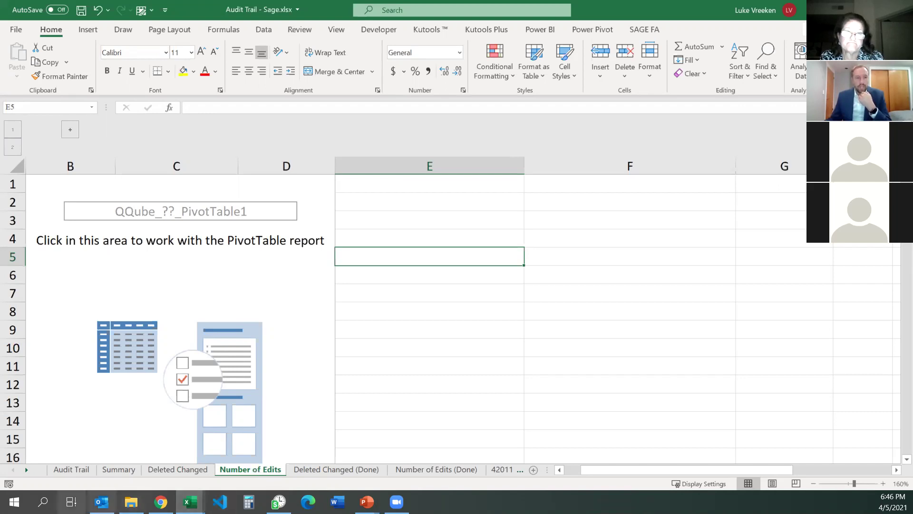
left_click(186, 473)
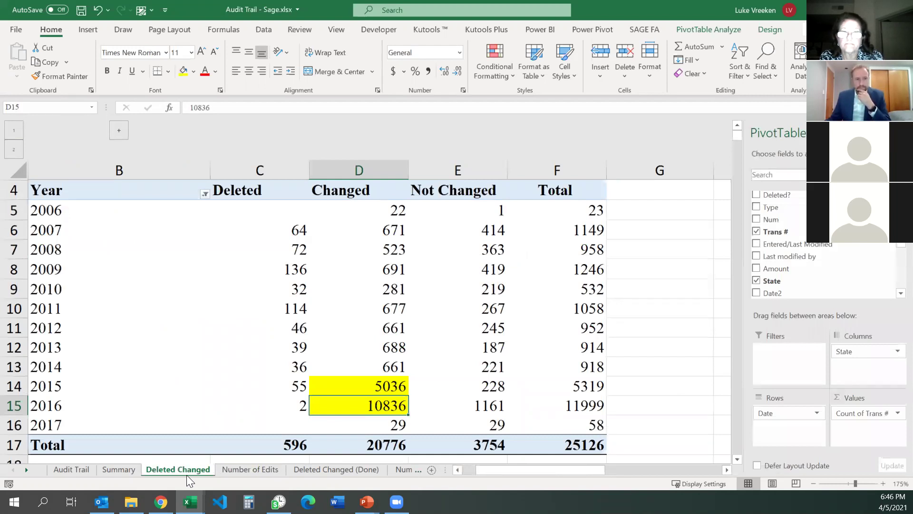
- Examine the highlighted 2015 and 2016 Changed counts alongside the Deleted counts for the same years
left_click(390, 386)
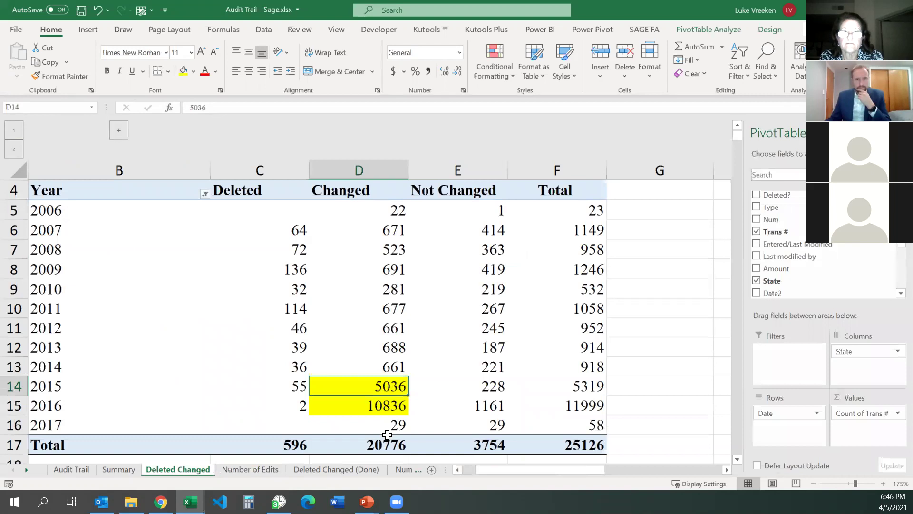
mouse_move(387, 435)
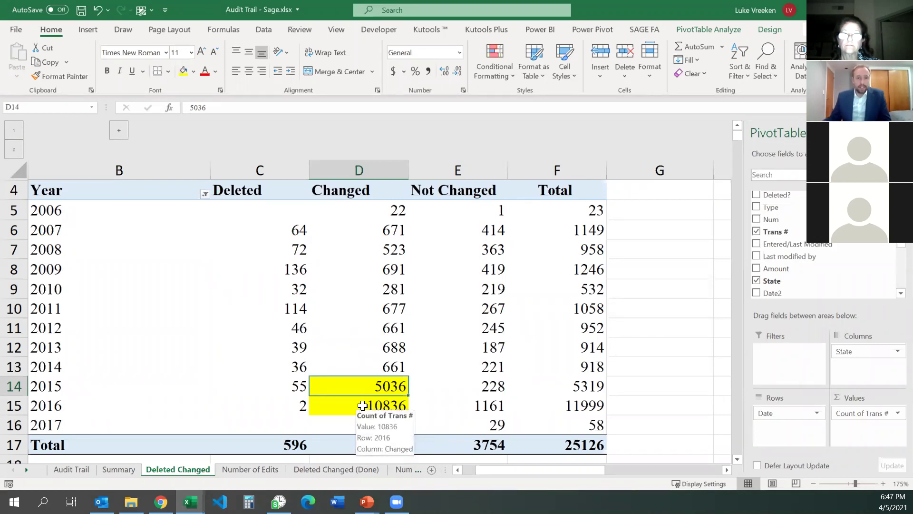
mouse_move(280, 395)
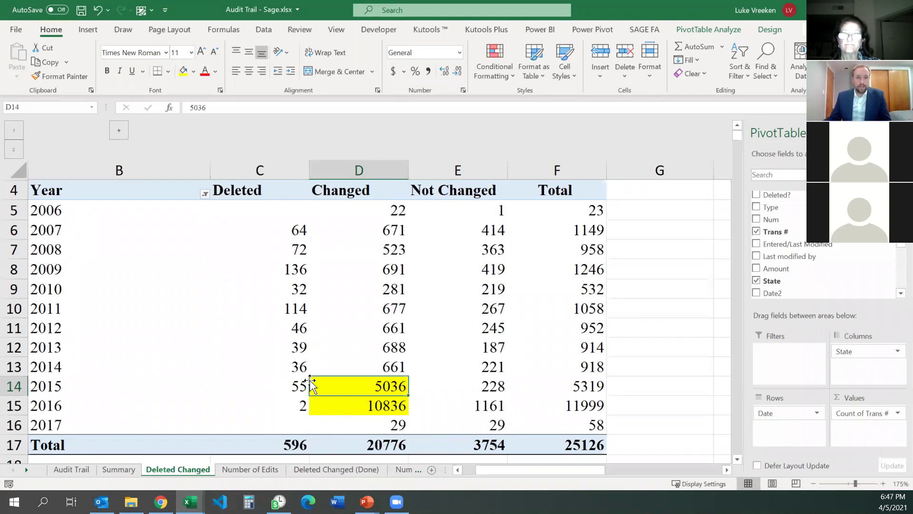
mouse_move(291, 407)
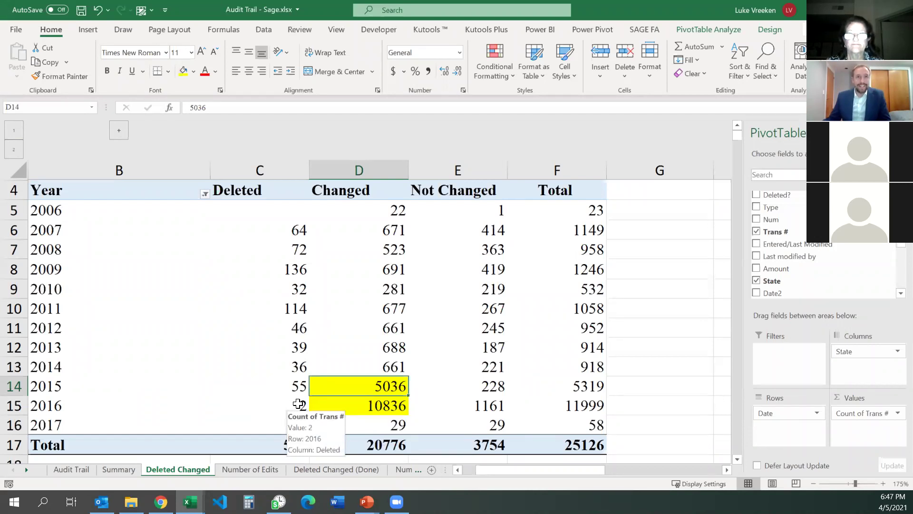
mouse_move(398, 408)
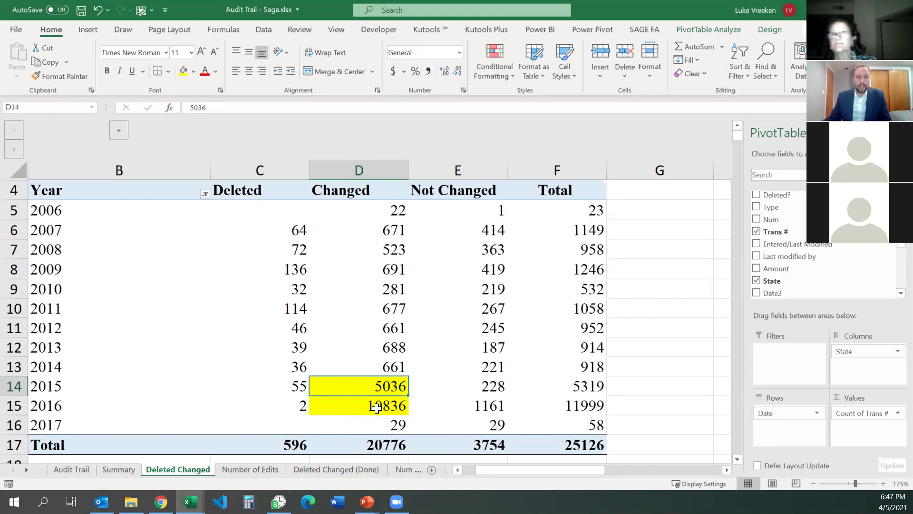
left_click_drag(377, 385, 382, 410)
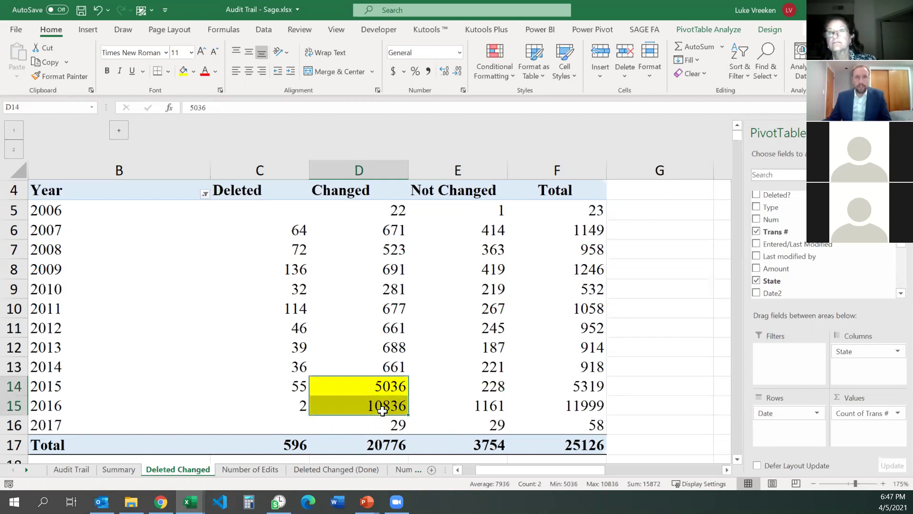
mouse_move(386, 387)
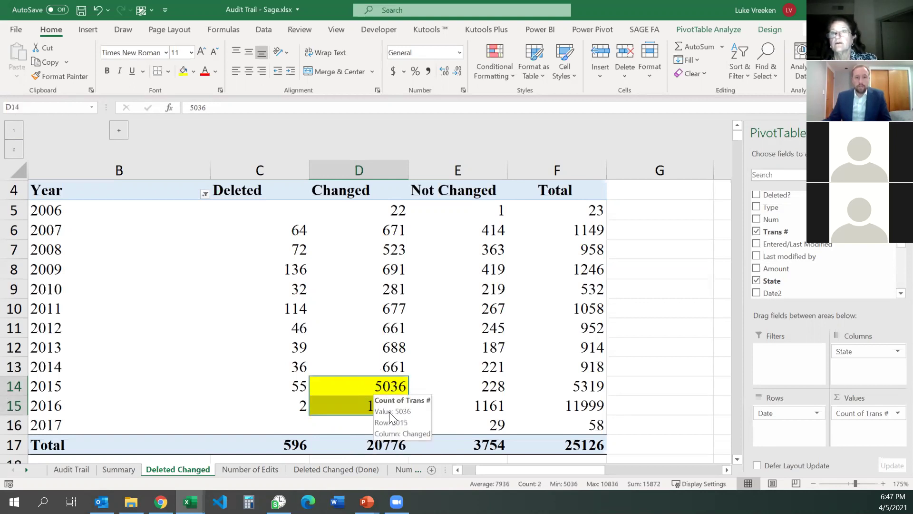
left_click(383, 406)
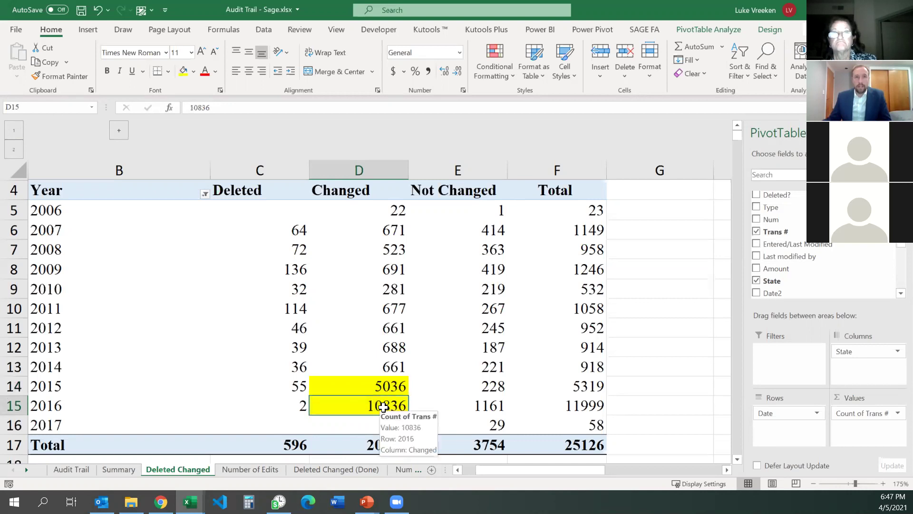
- Compare the Deleted counts for 2015 and 2016 against the highlighted Changed counts, glancing at the Number of Edits sheet in between
left_click_drag(295, 392, 299, 410)
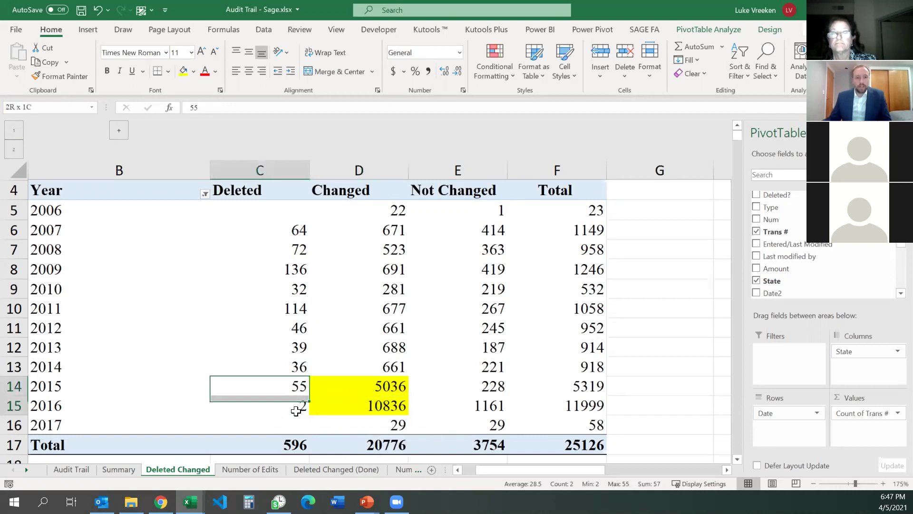
mouse_move(349, 417)
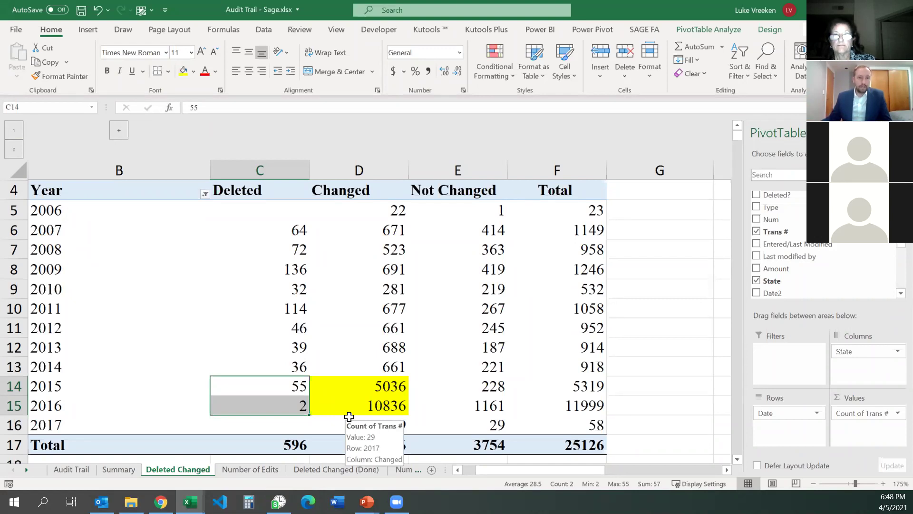
left_click_drag(374, 384, 372, 408)
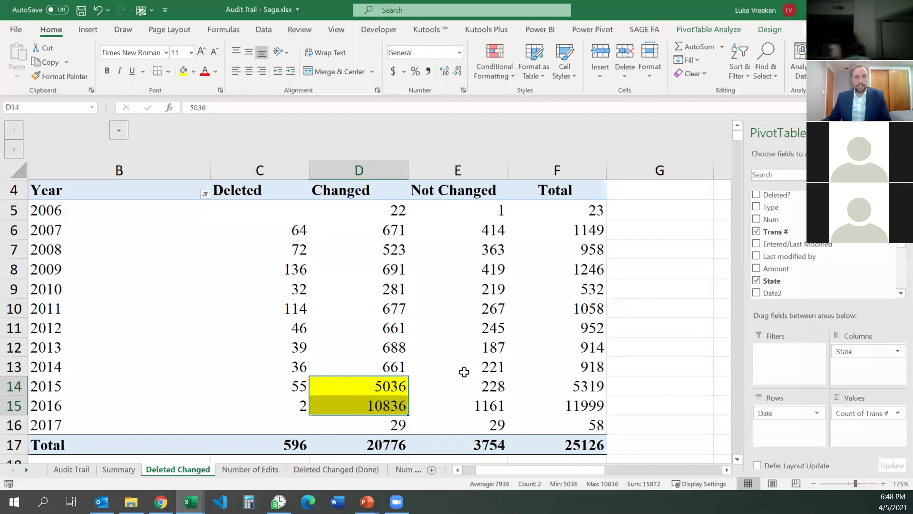
mouse_move(464, 371)
left_click_drag(298, 387, 302, 403)
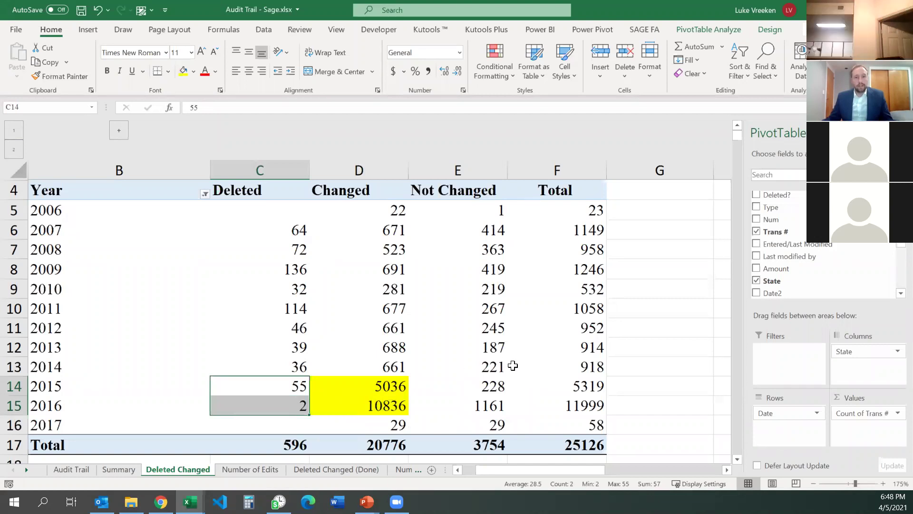
mouse_move(513, 365)
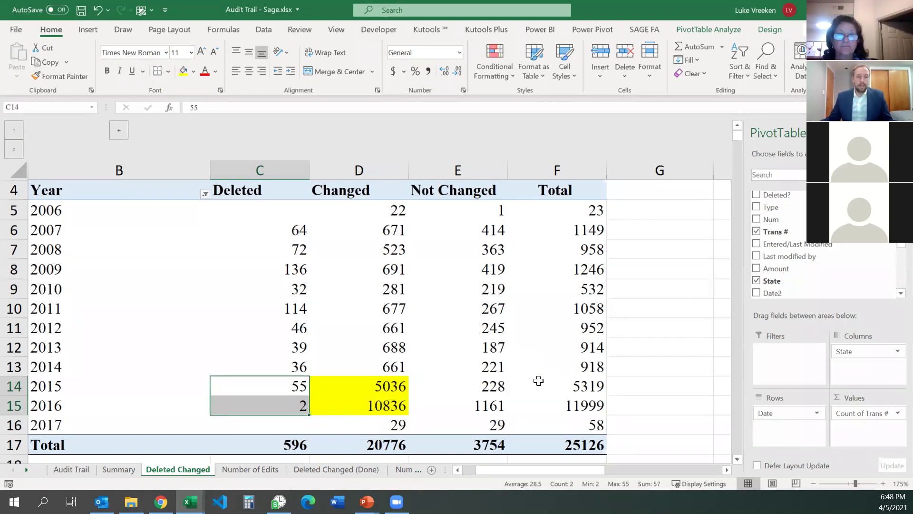
mouse_move(536, 381)
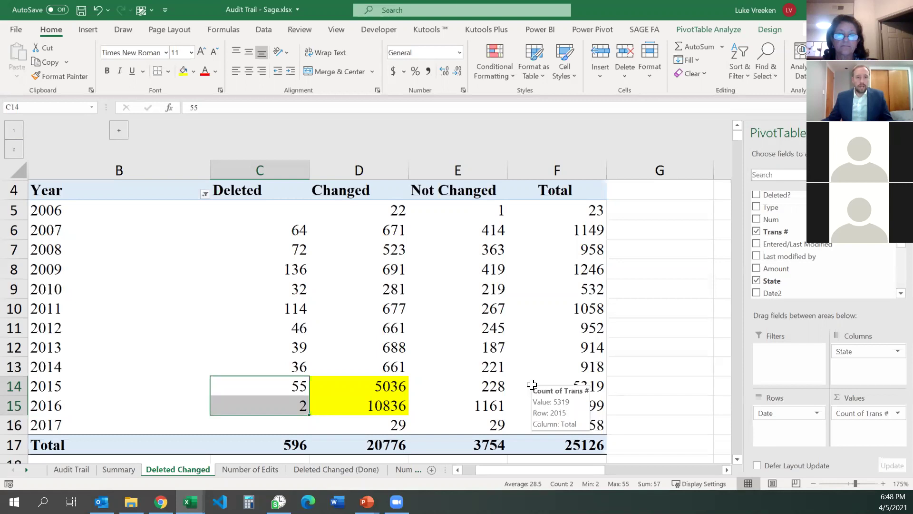
mouse_move(415, 412)
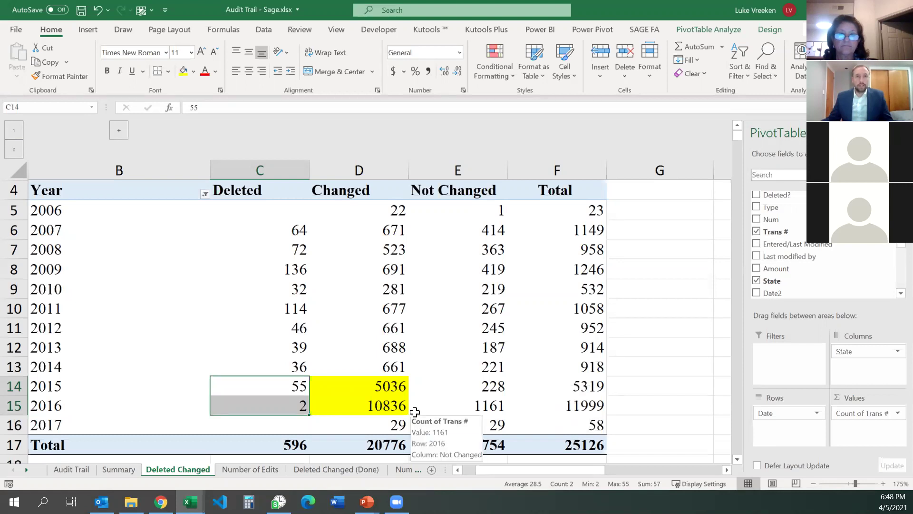
left_click(268, 472)
left_click(201, 465)
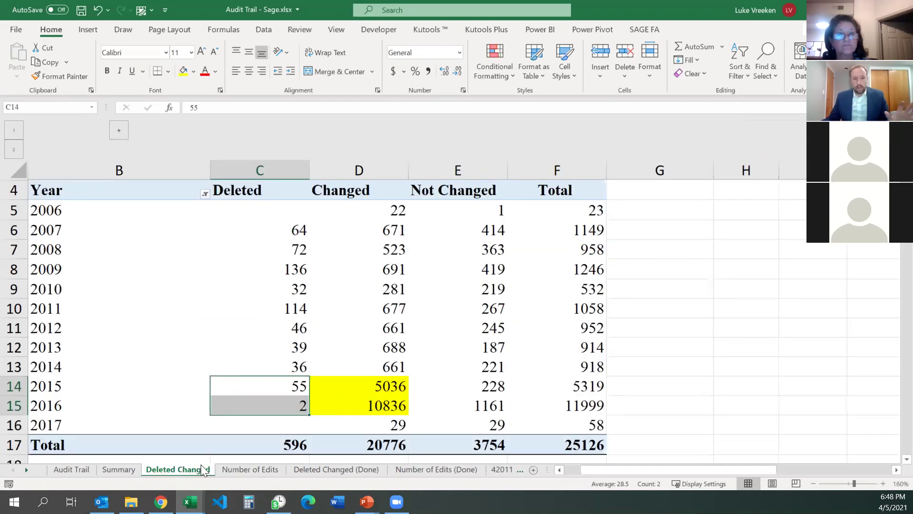
left_click_drag(391, 384, 394, 404)
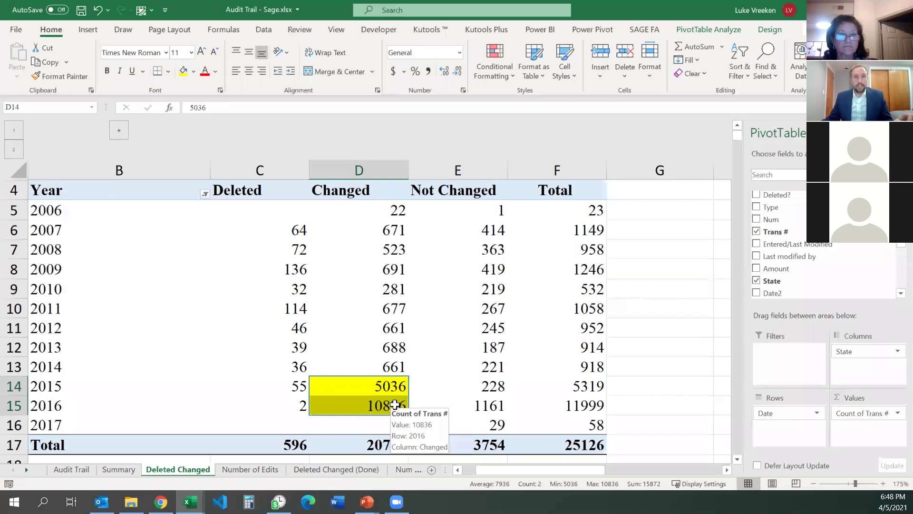
- On the Number of Edits sheet, add the Trans # field to the empty PivotTable's rows
left_click(234, 470)
left_click(177, 314)
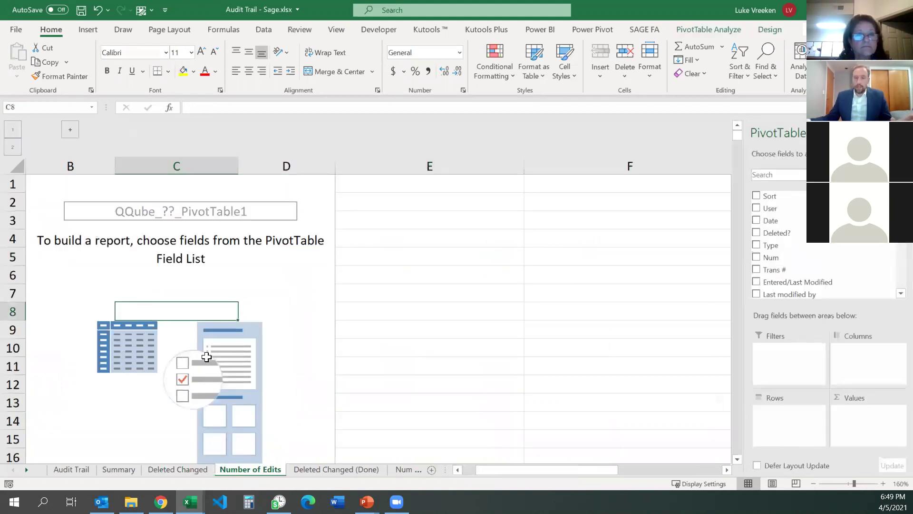
left_click_drag(790, 270, 787, 419)
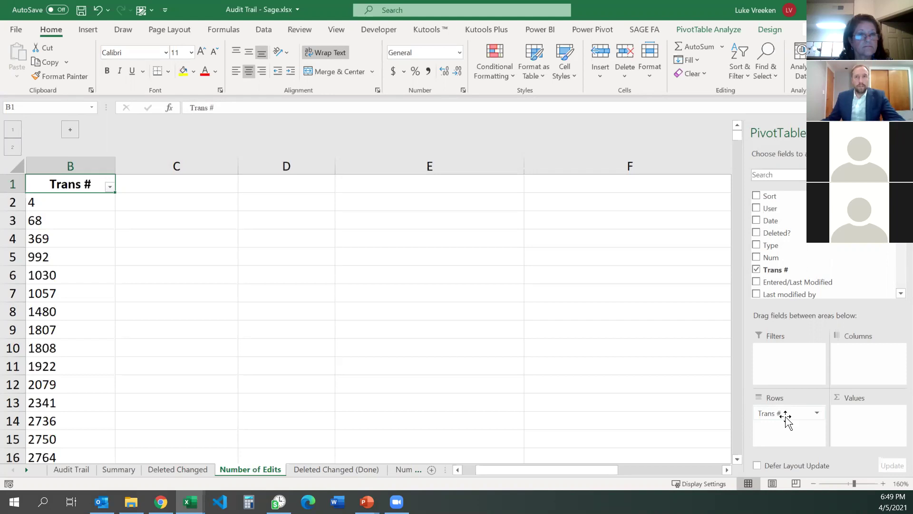
left_click(54, 202)
left_click(45, 240)
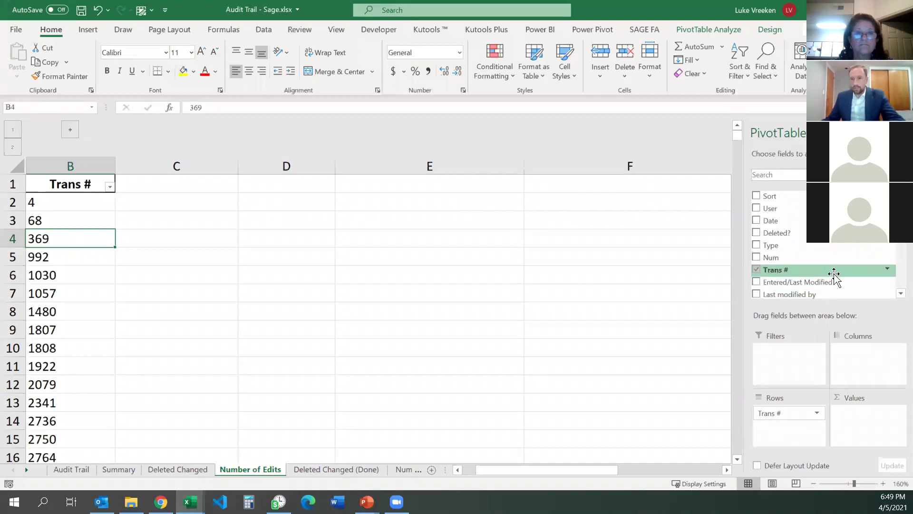
- Add the State field to the PivotTable's values as a count for each Trans #
scroll(819, 259, "down", 4)
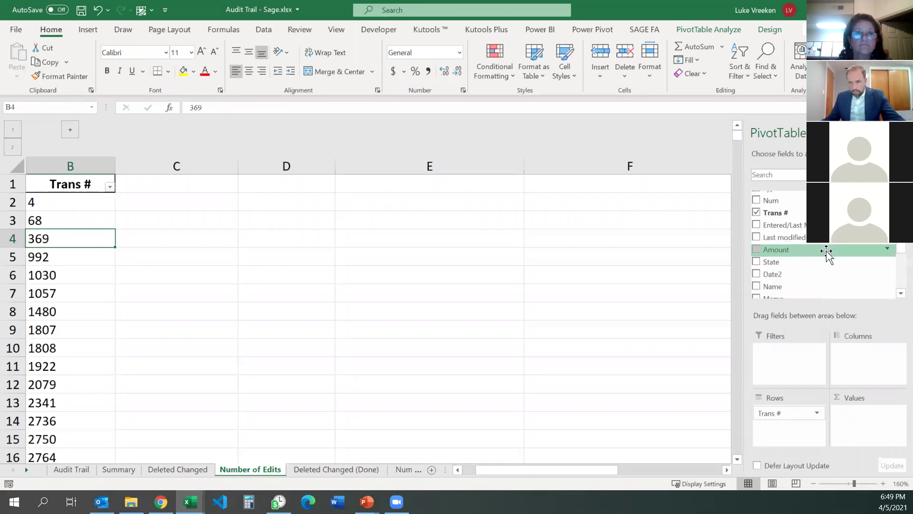
left_click_drag(782, 265, 808, 266)
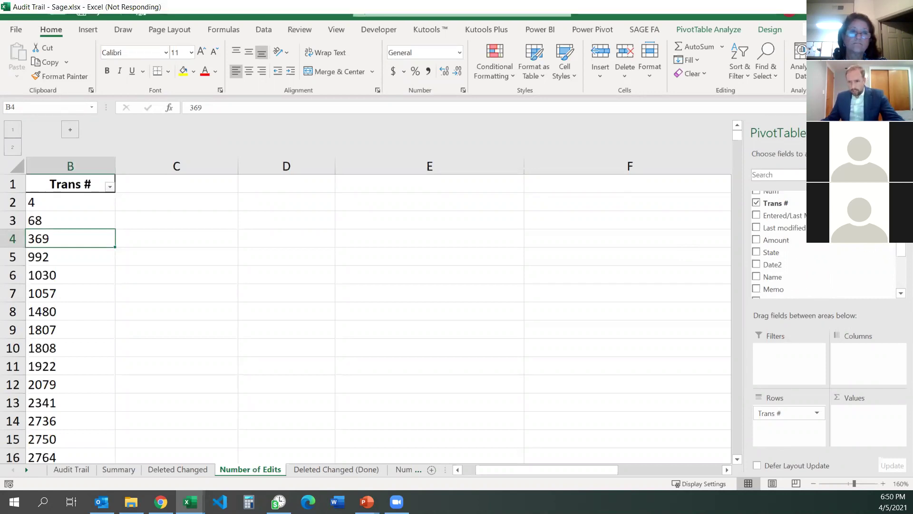
left_click_drag(815, 251, 857, 420)
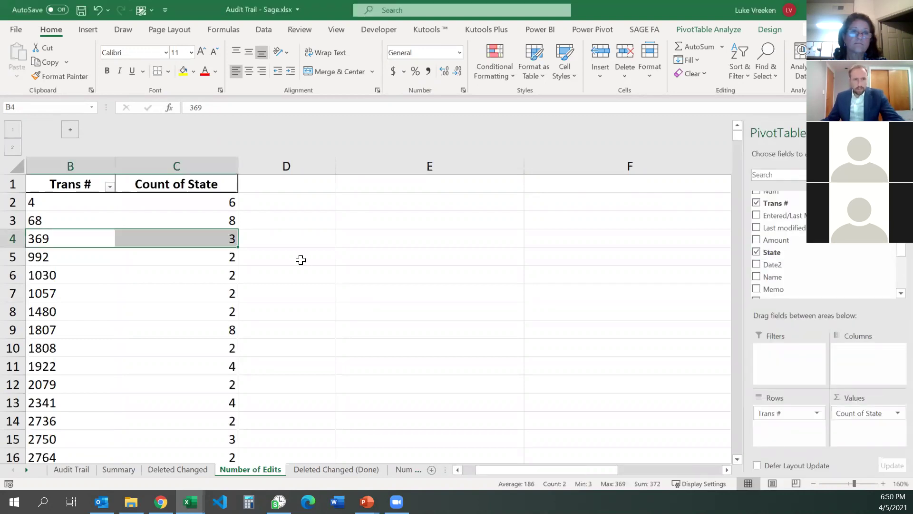
- Check a few Count of State values and sort the PivotTable by that count from largest to smallest
left_click(234, 274)
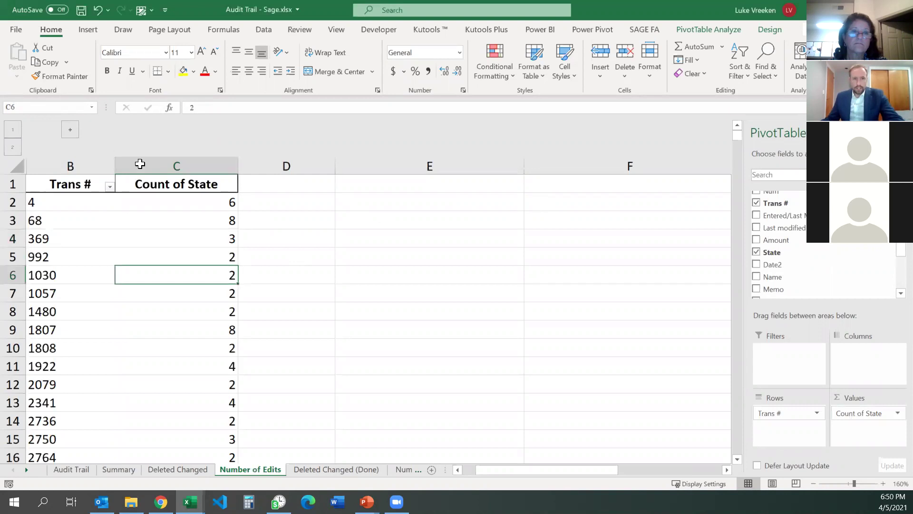
left_click(221, 223)
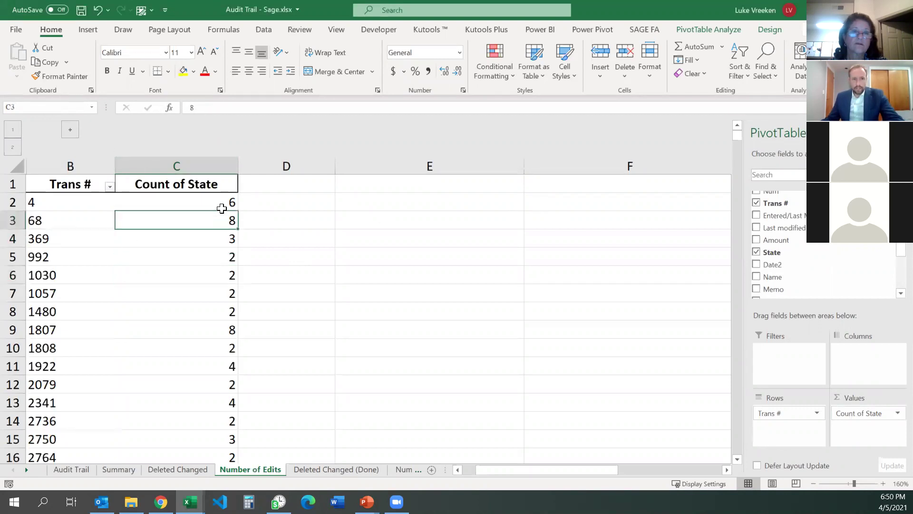
left_click(227, 294)
left_click(227, 328)
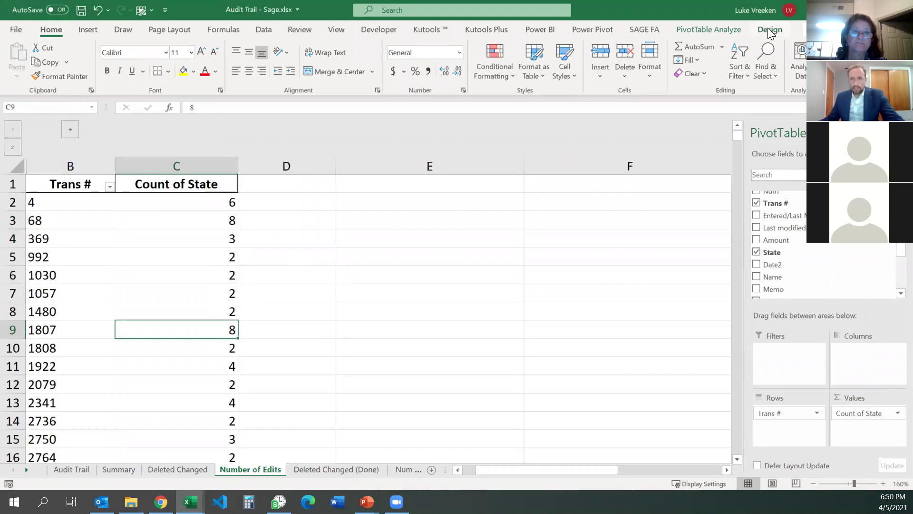
left_click(739, 75)
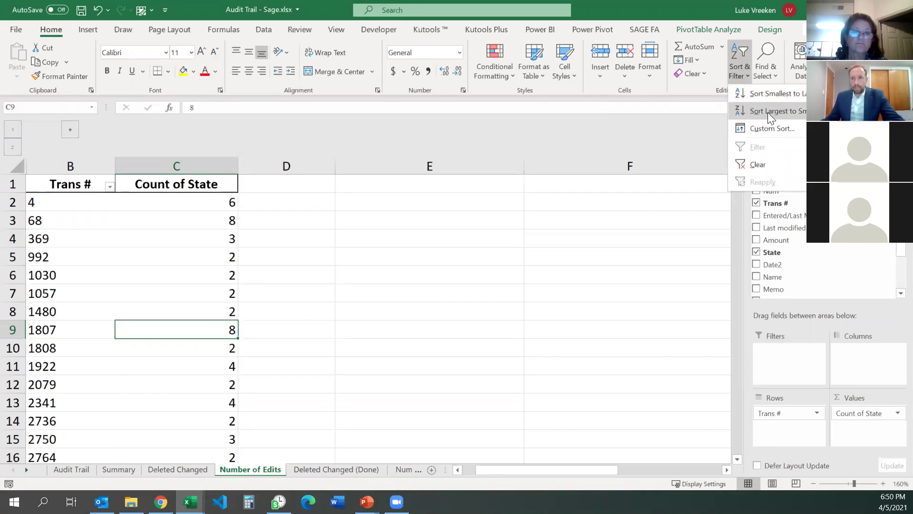
left_click(767, 113)
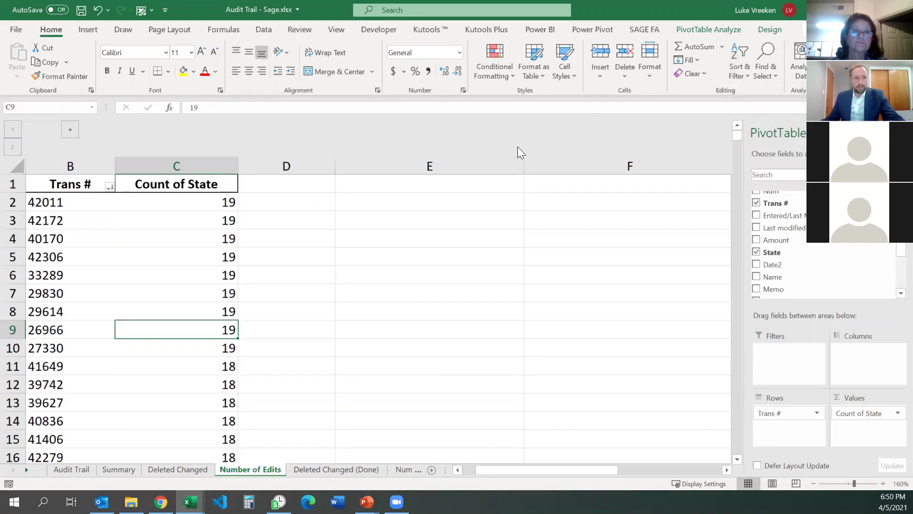
- Examine the most-edited transactions in the sorted PivotTable, selecting each of the two highest Count of State groups in turn
left_click(233, 203)
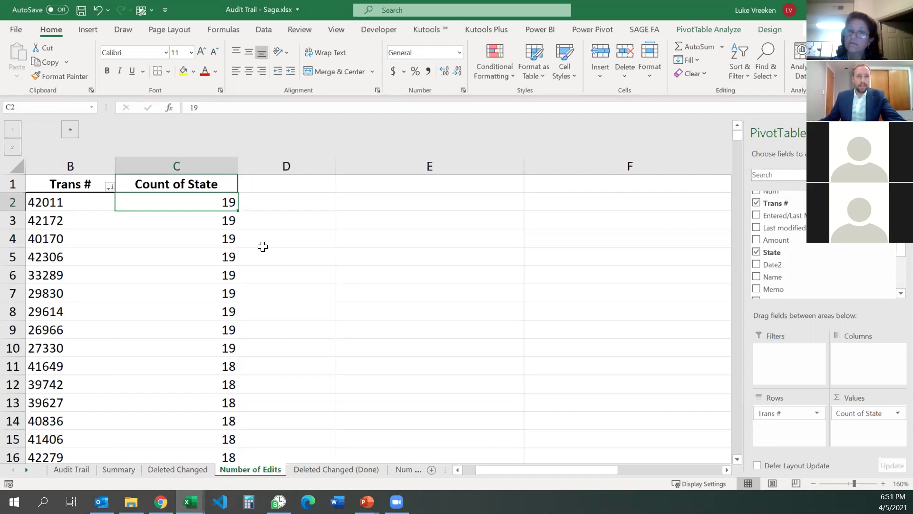
left_click(217, 226)
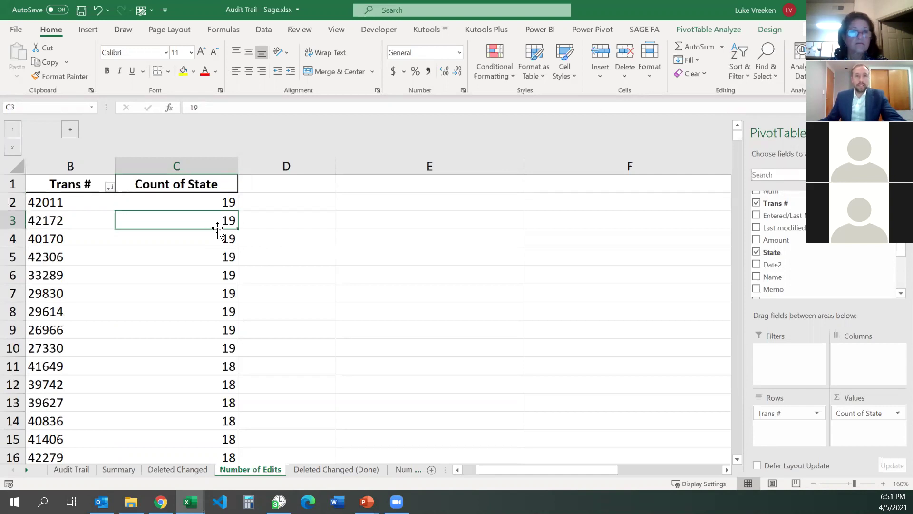
left_click(208, 201)
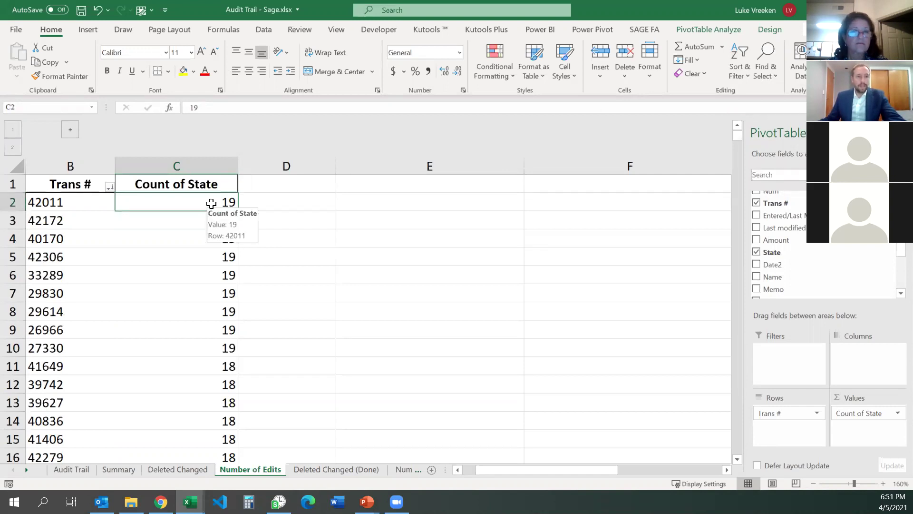
left_click(35, 205)
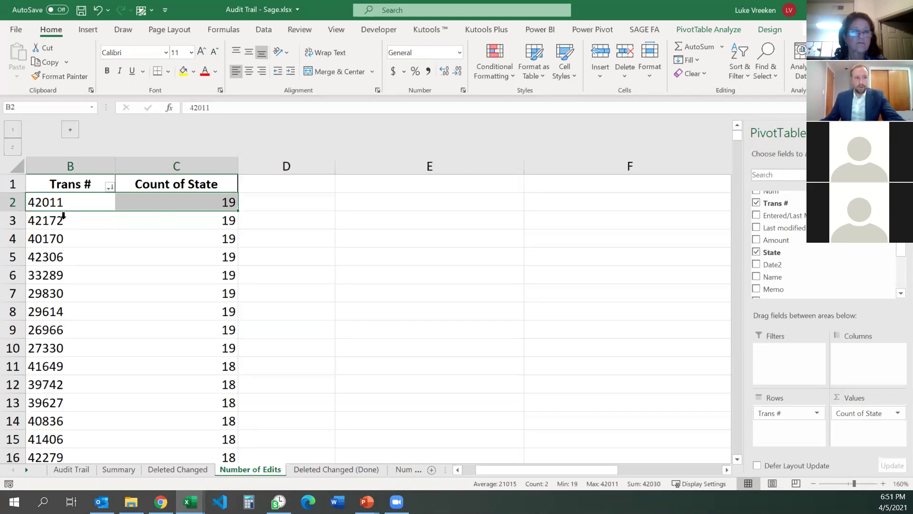
left_click(207, 201)
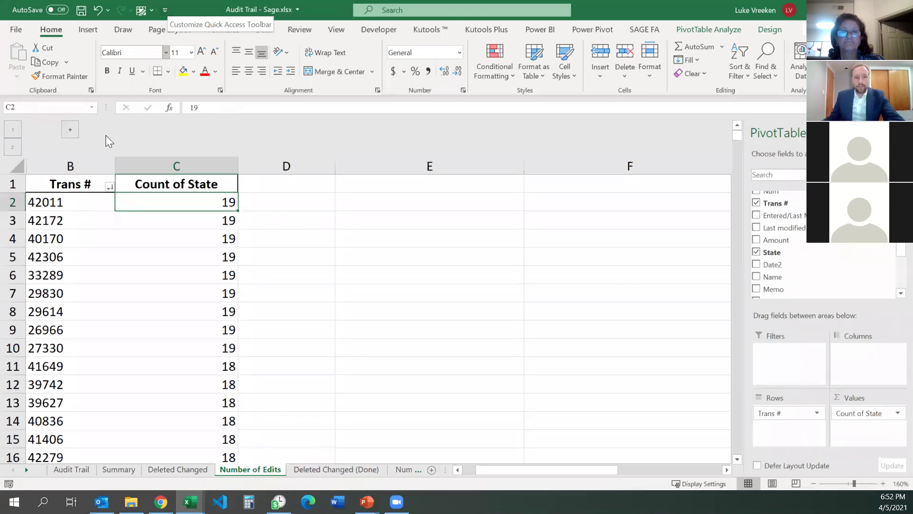
left_click(204, 308)
left_click_drag(230, 204, 234, 350)
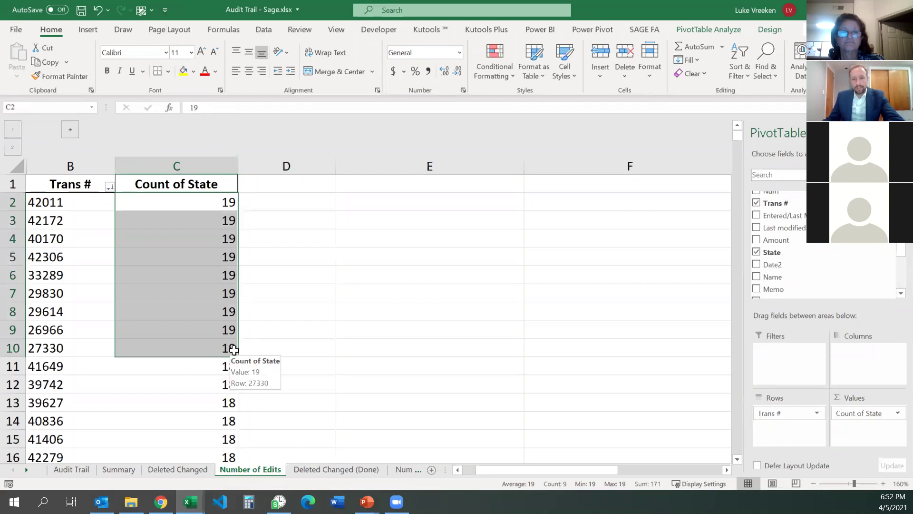
scroll(234, 351, "down", 3)
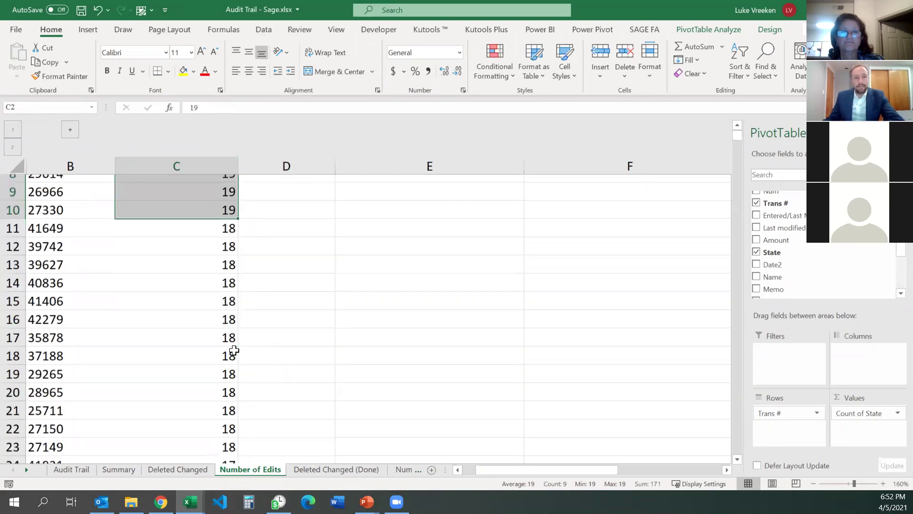
scroll(227, 201, "up", 1)
left_click_drag(226, 202, 231, 420)
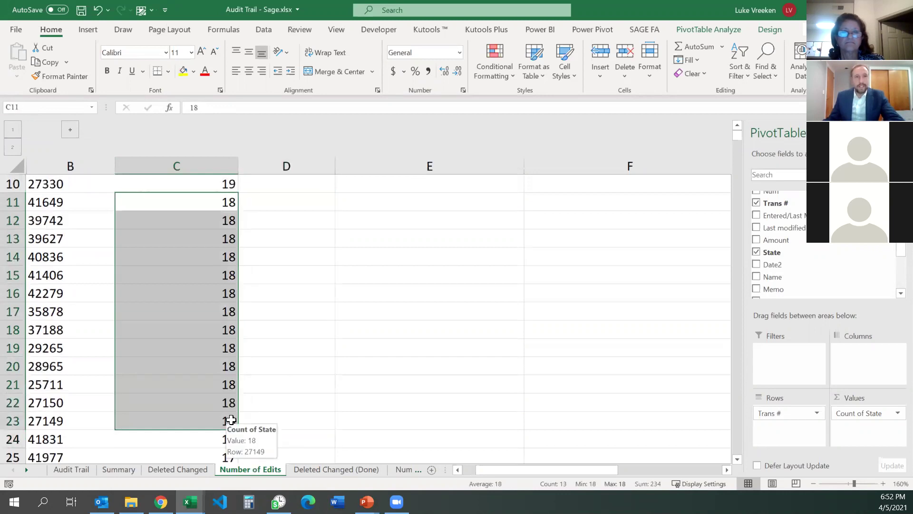
scroll(231, 420, "up", 3)
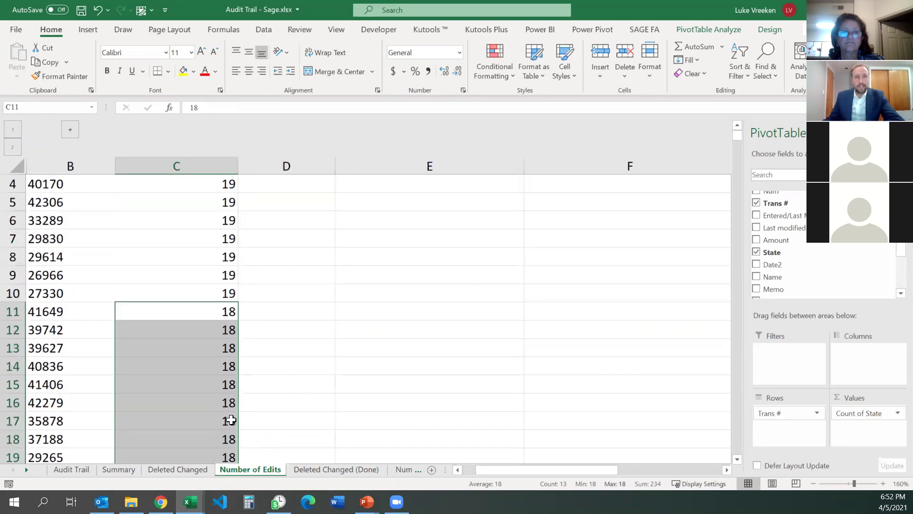
left_click(208, 210)
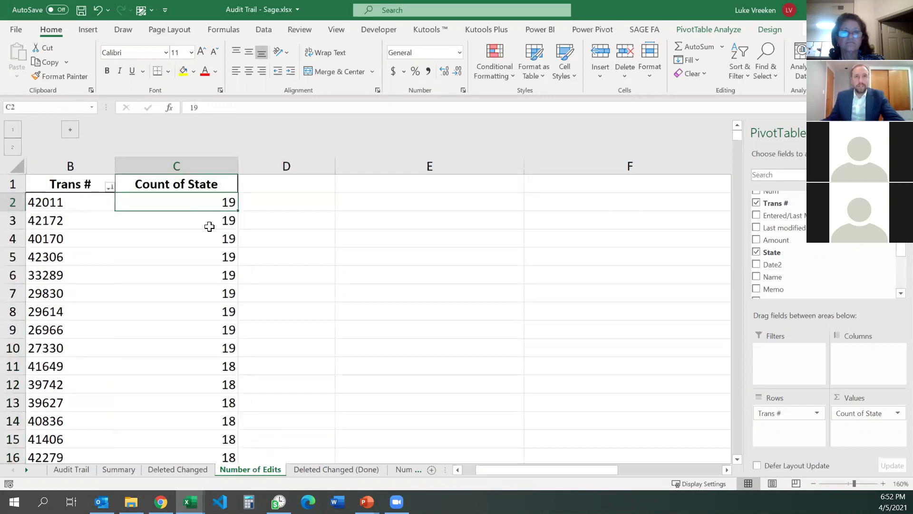
mouse_move(210, 226)
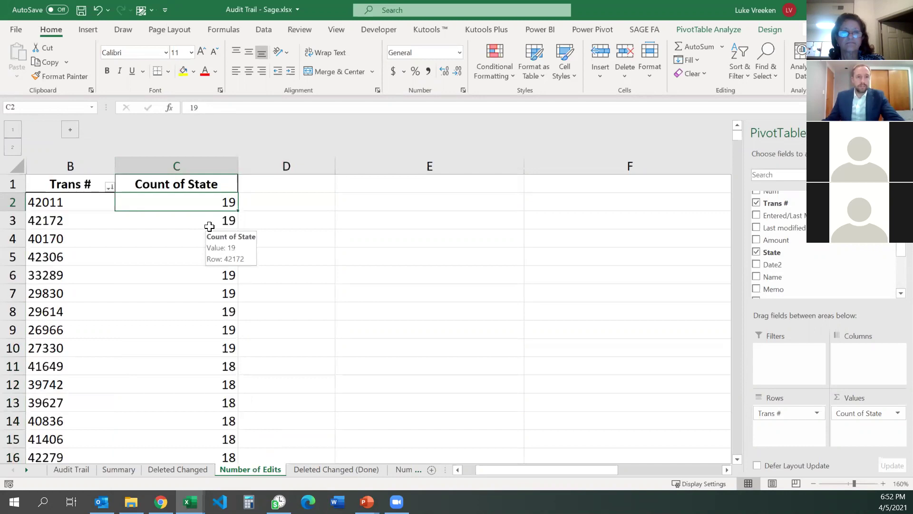
left_click(192, 232)
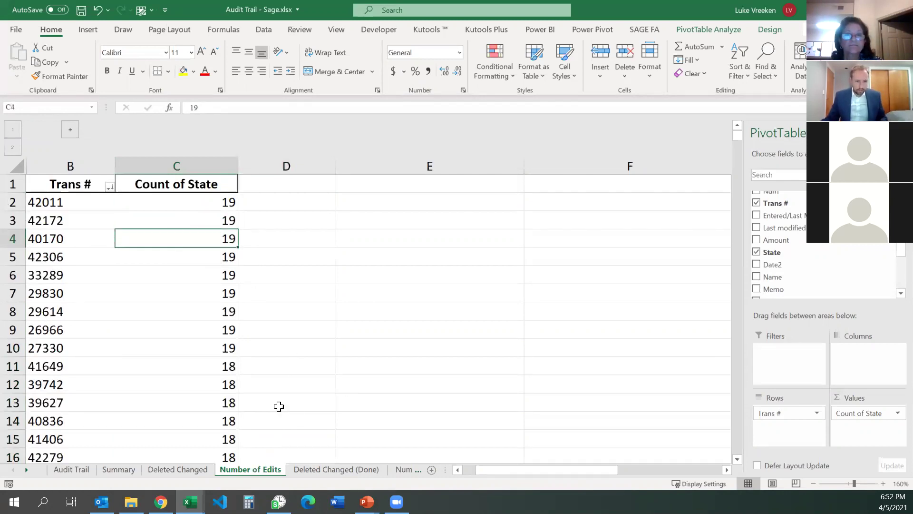
- Drill down into the Count of State of the first-listed transaction to extract its audit trail records onto a new sheet
mouse_move(279, 502)
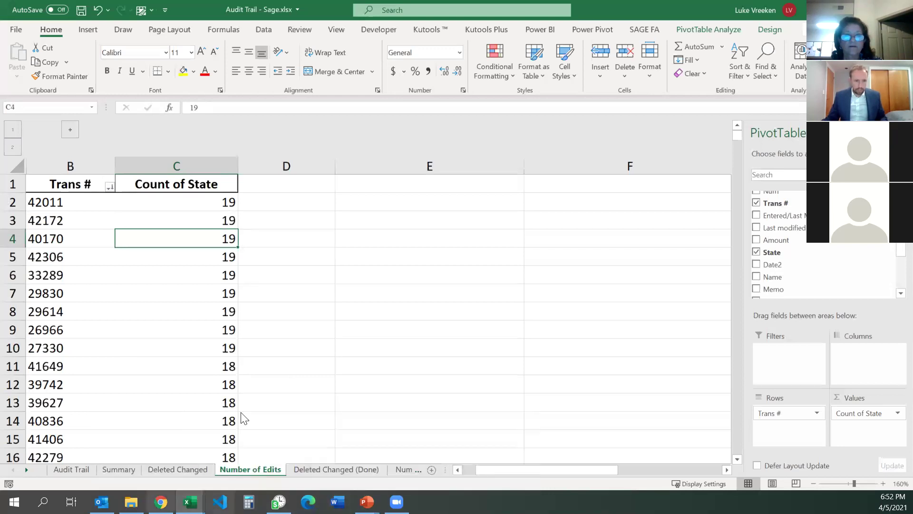
left_click(226, 202)
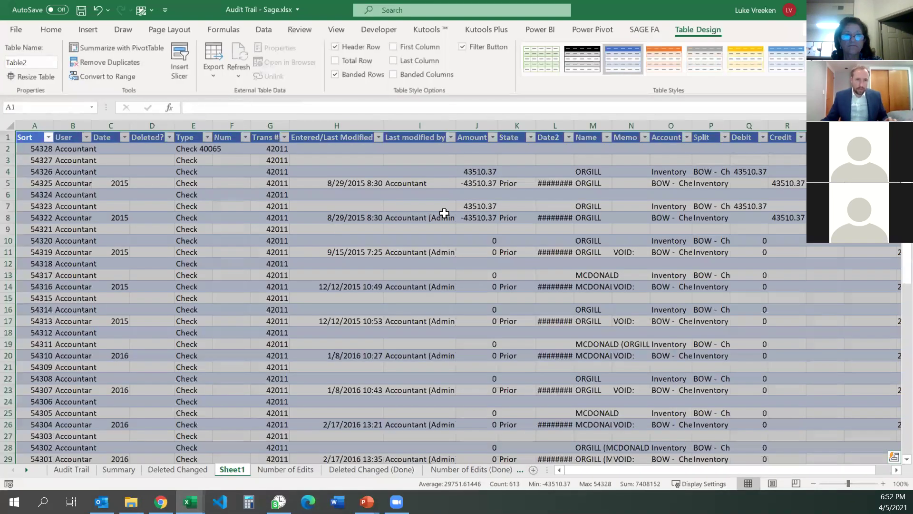
left_click(448, 211)
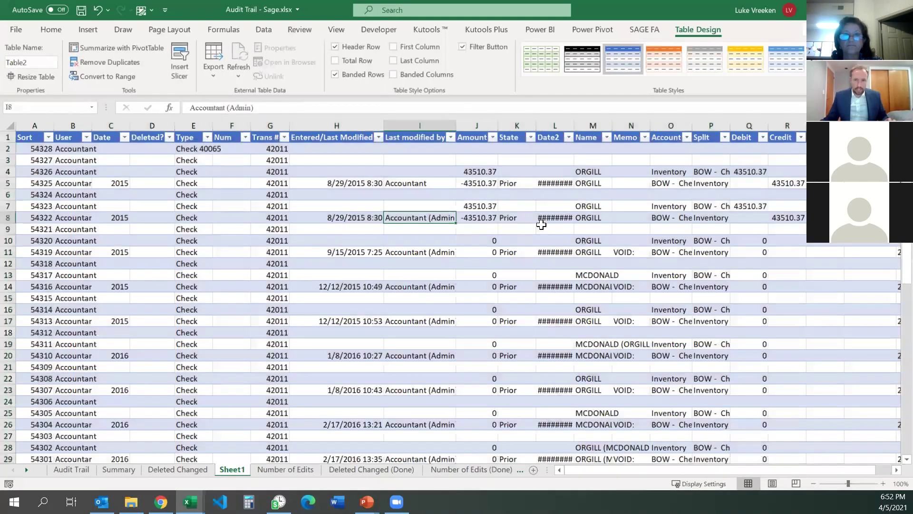
- Look through the audit trail records extracted on Sheet1 and return to the Number of Edits sheet
scroll(541, 224, "down", 11)
scroll(541, 224, "up", 2)
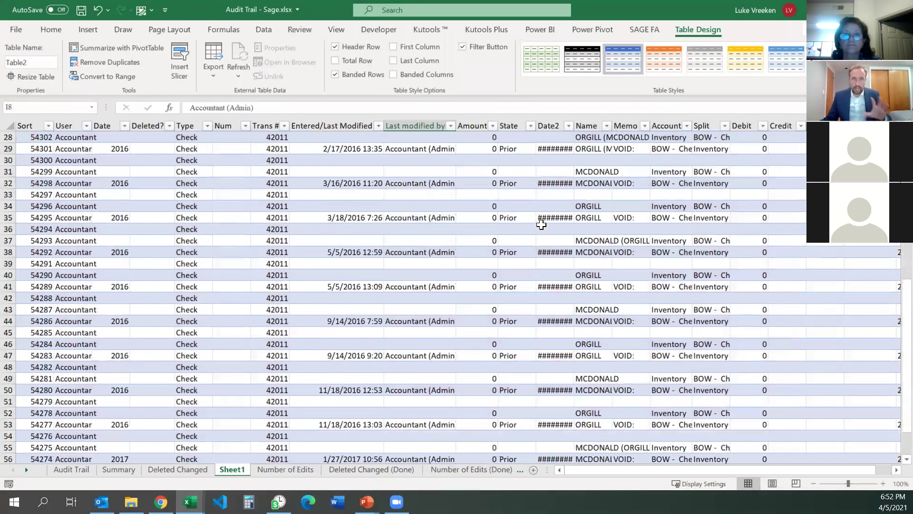
left_click(193, 469)
left_click(284, 469)
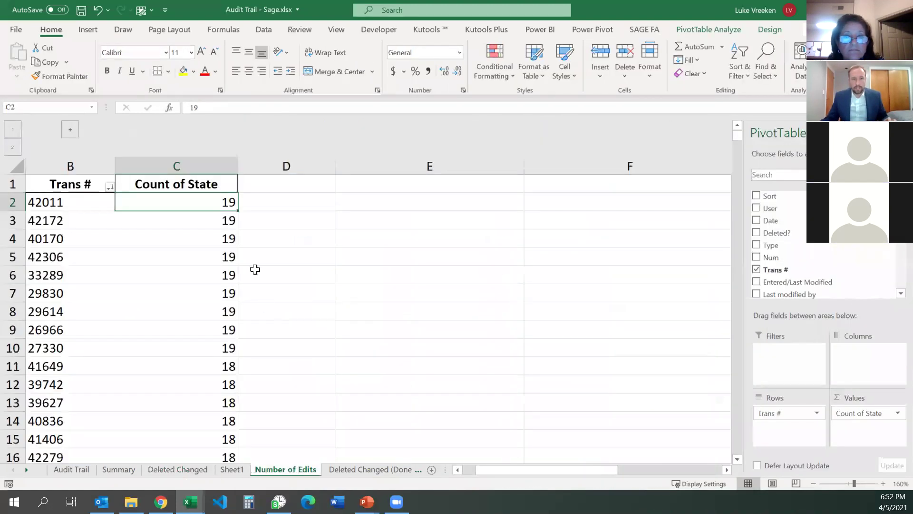
- Drill down again into the Count of State of the first-listed transaction to extract its audit trail records onto another new sheet
left_click(229, 219)
left_click(229, 238)
left_click(228, 275)
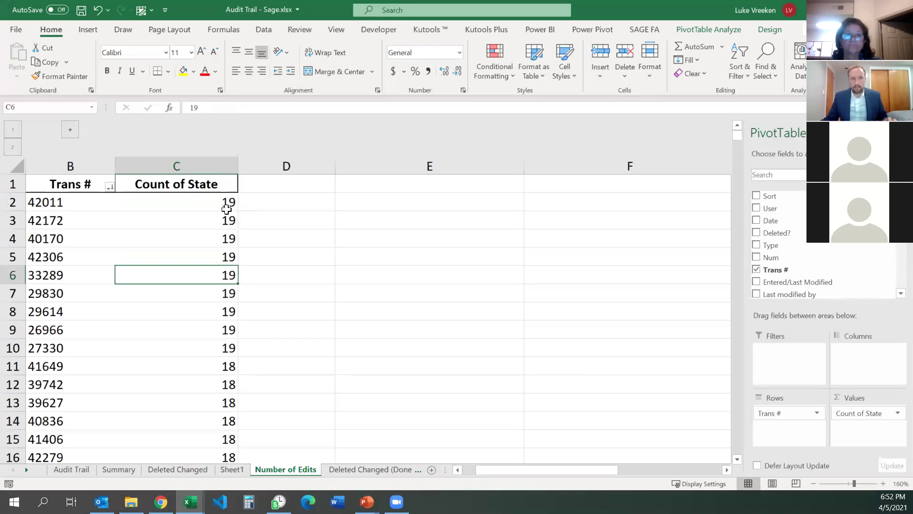
left_click(226, 202)
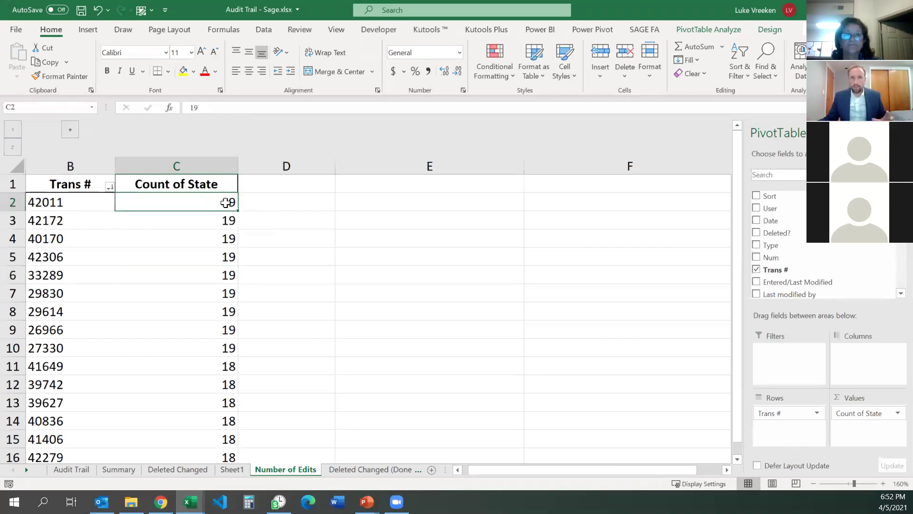
double_click(225, 203)
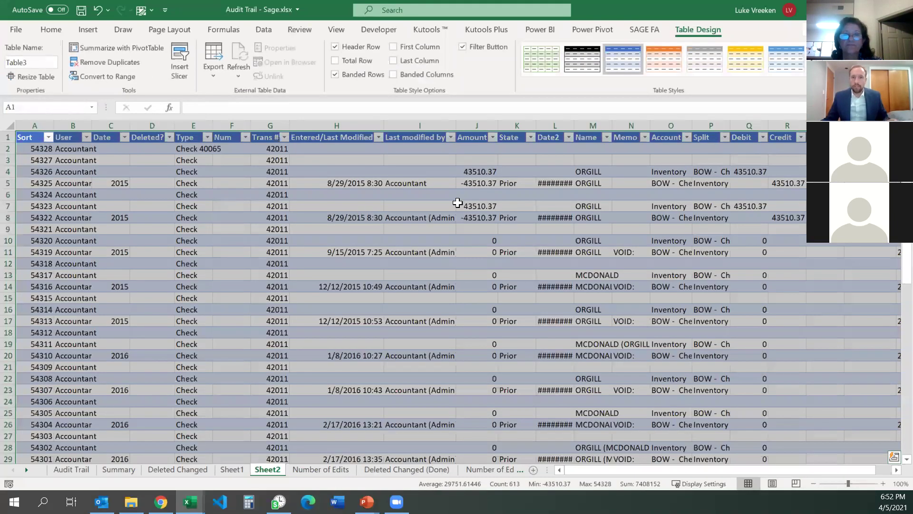
left_click(478, 197)
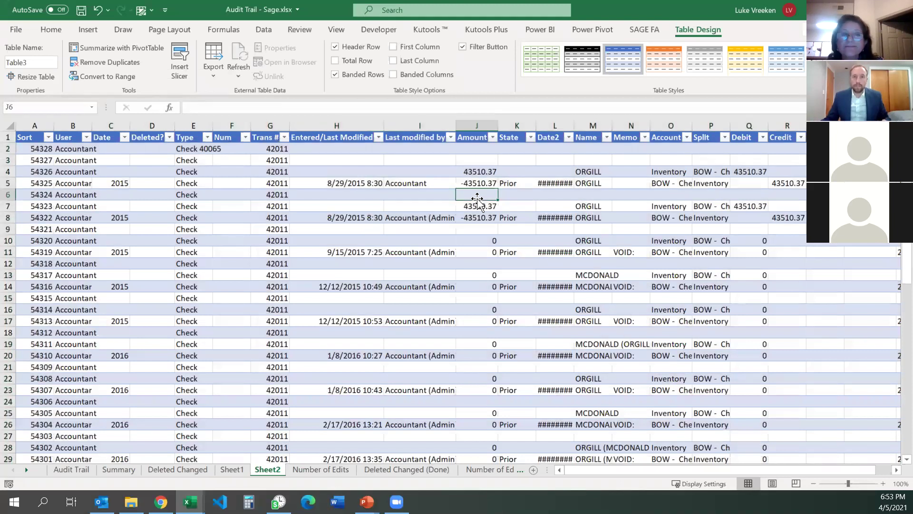
- Examine the modification dates, amounts, names and memos in the transaction's extracted audit trail records
scroll(559, 229, "down", 14)
scroll(559, 228, "down", 3)
scroll(559, 228, "up", 7)
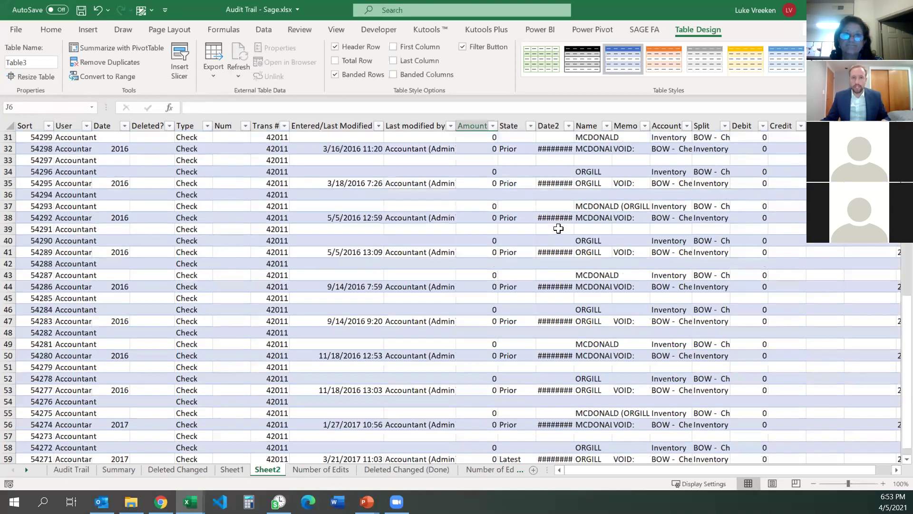
scroll(558, 228, "up", 10)
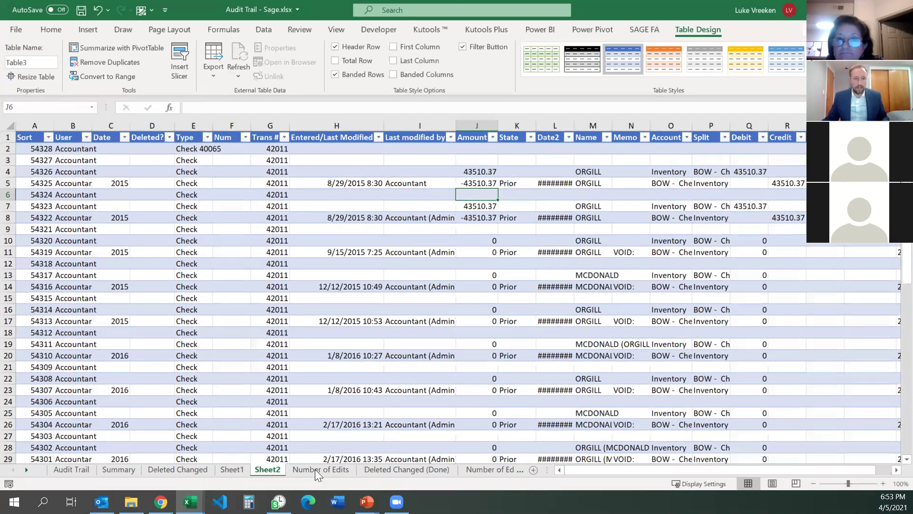
scroll(583, 254, "down", 9)
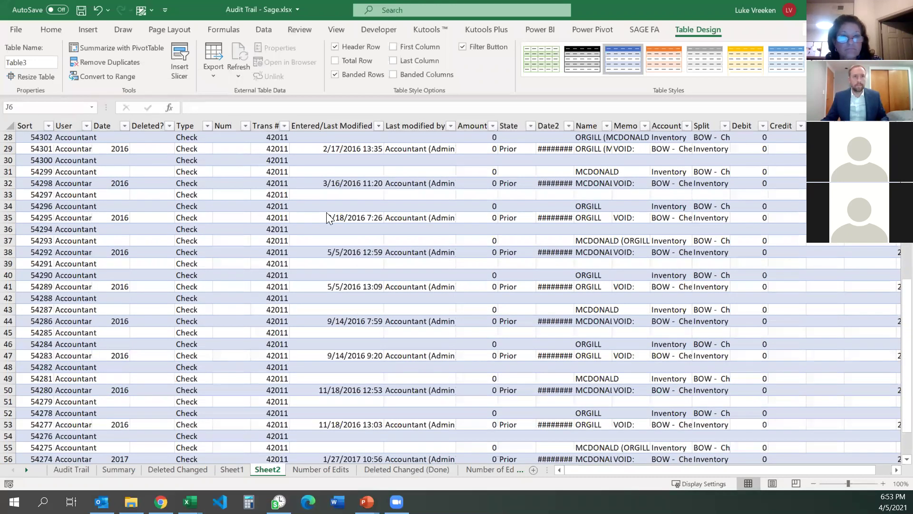
key("alt+Tab")
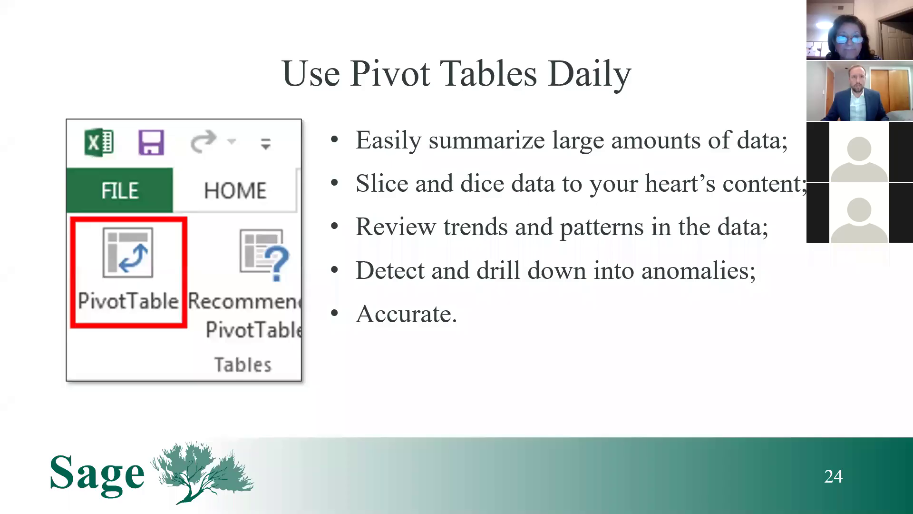
left_click(488, 196)
left_click(488, 196)
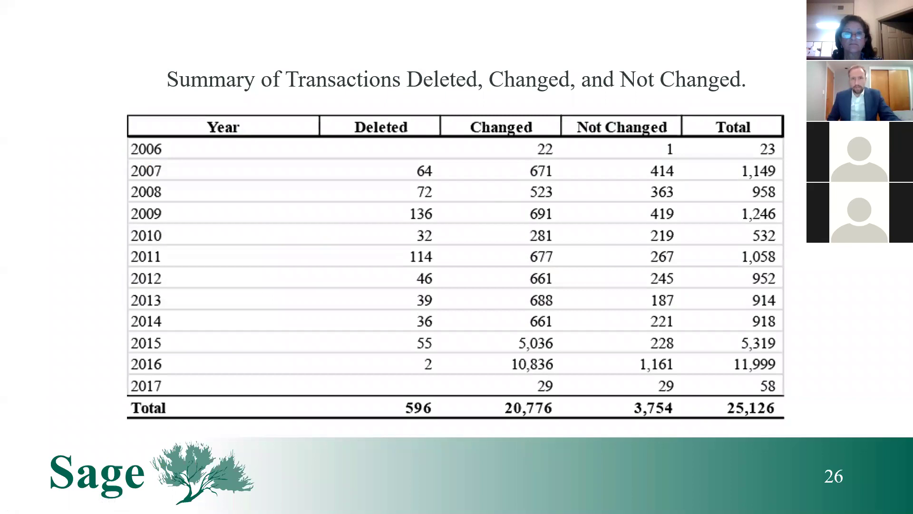
key("Right")
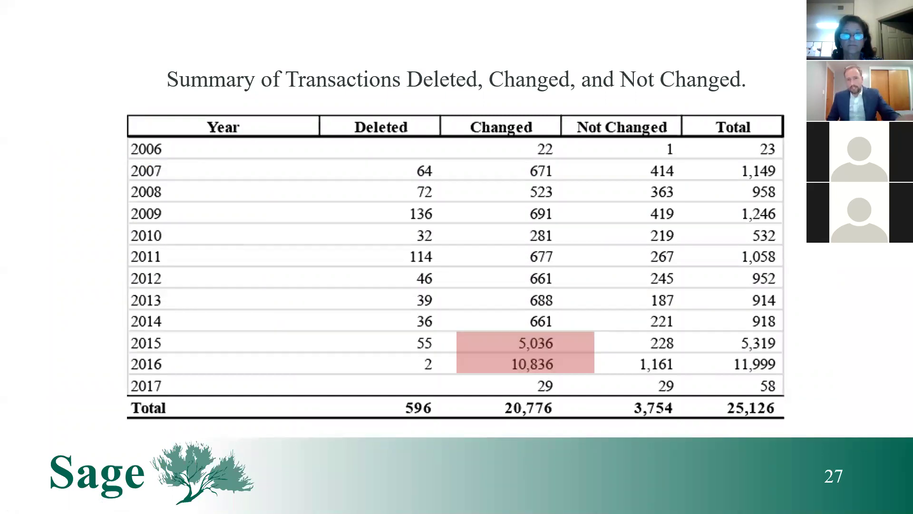
key("Right")
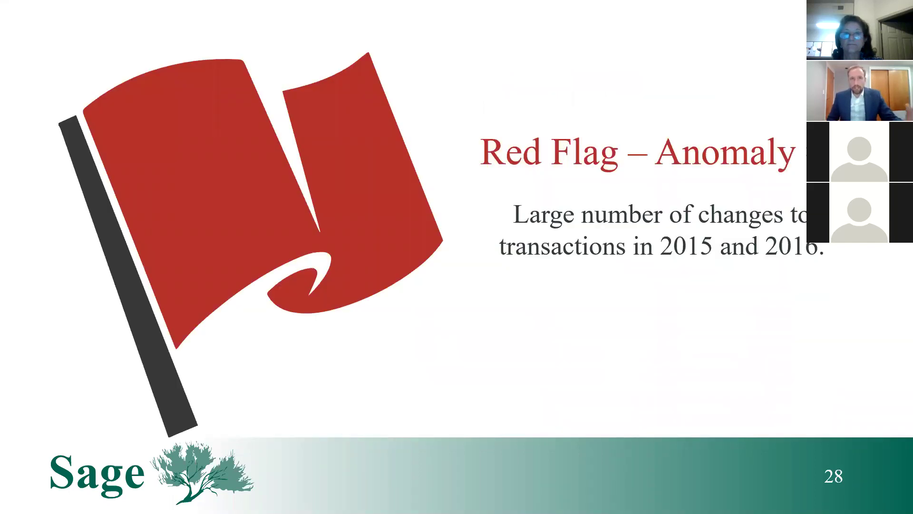
key("Right")
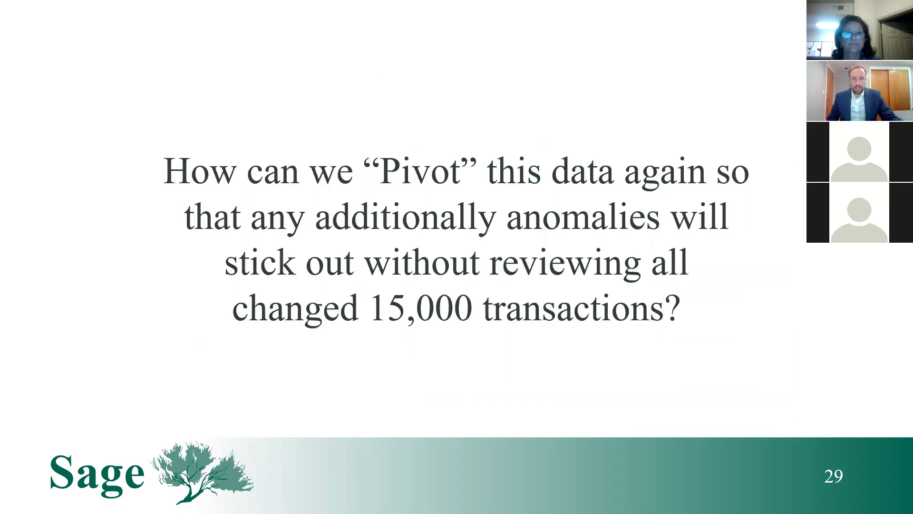
key("Right")
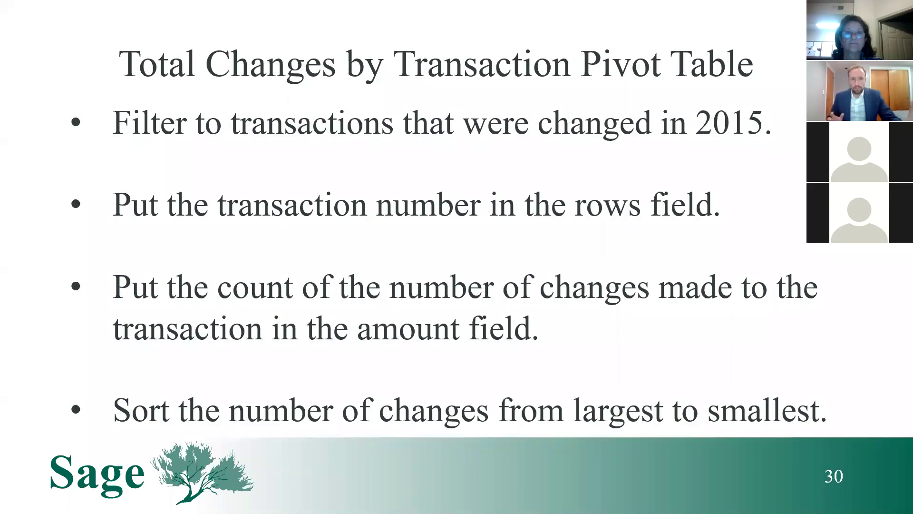